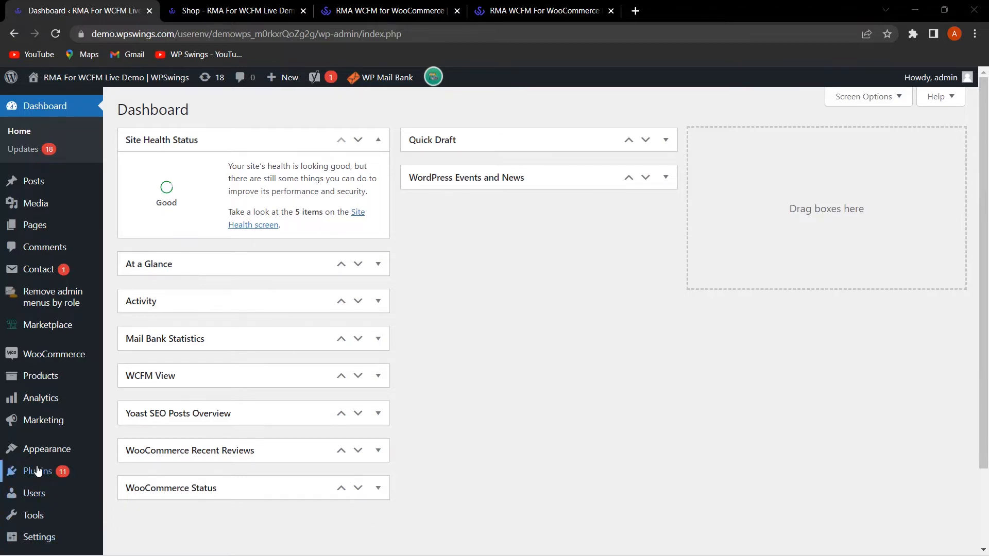
# - View the RMA WCFM for WooCommerce product page and open the Add Plugins form for uploading a plugin zip
pyautogui.moveTo(60, 472)
pyautogui.click(147, 490)
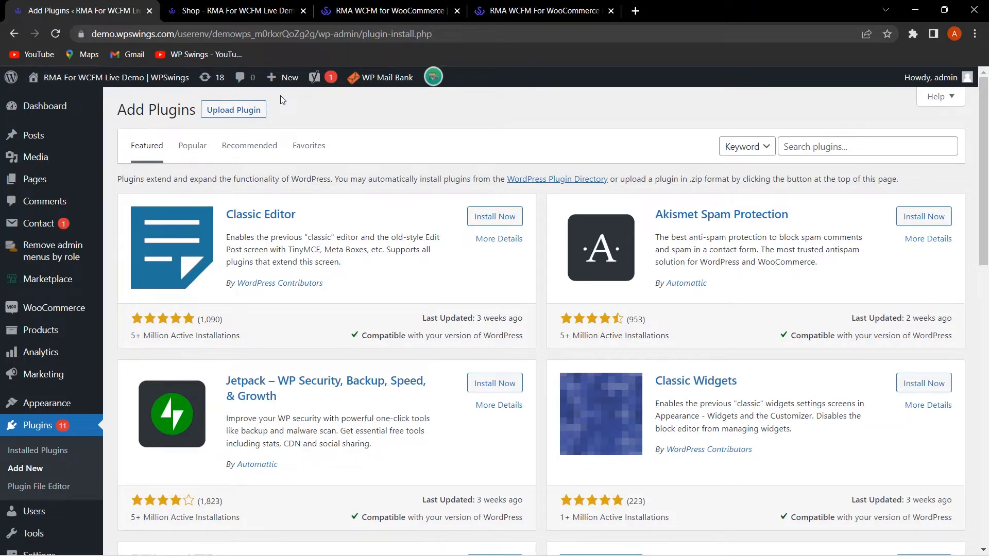
pyautogui.click(372, 9)
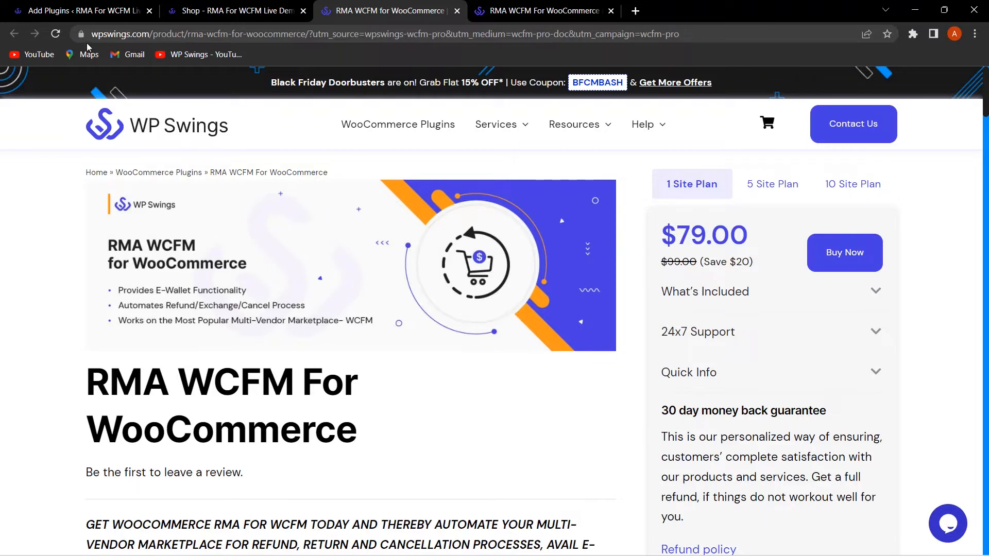
pyautogui.click(77, 10)
pyautogui.click(234, 110)
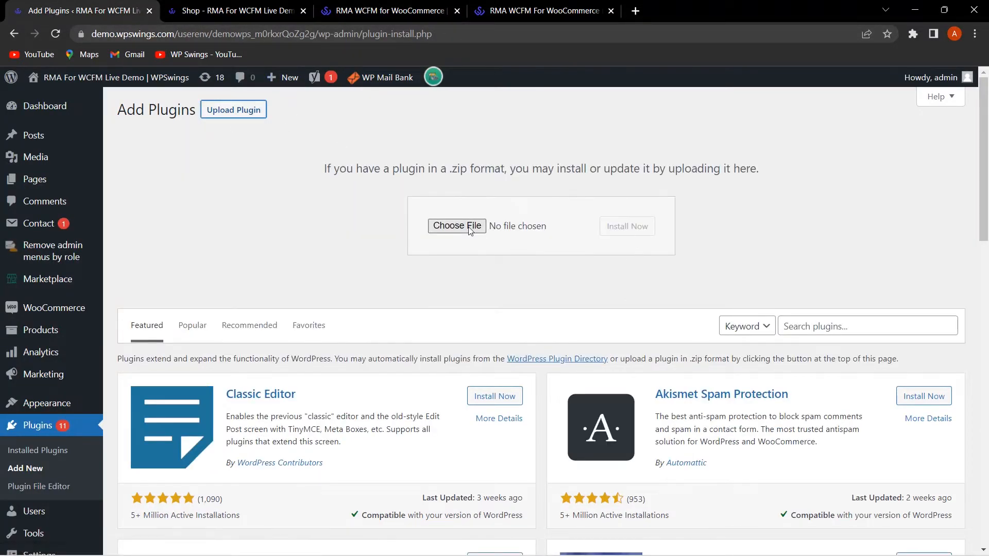
pyautogui.click(470, 230)
pyautogui.click(629, 228)
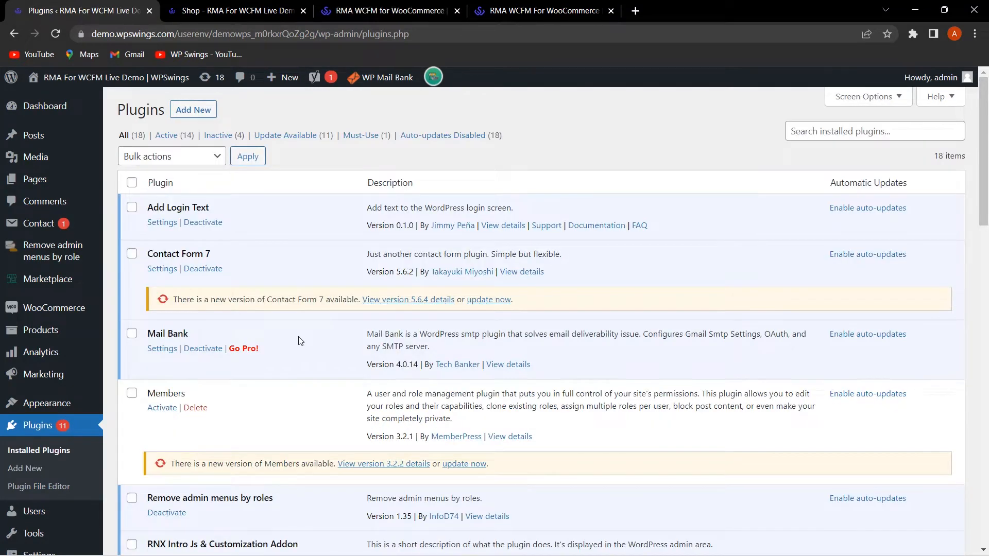
# - Locate the WooCommerce RMA For WCFM plugin in the list of installed plugins
pyautogui.scroll(-10, 307, 364)
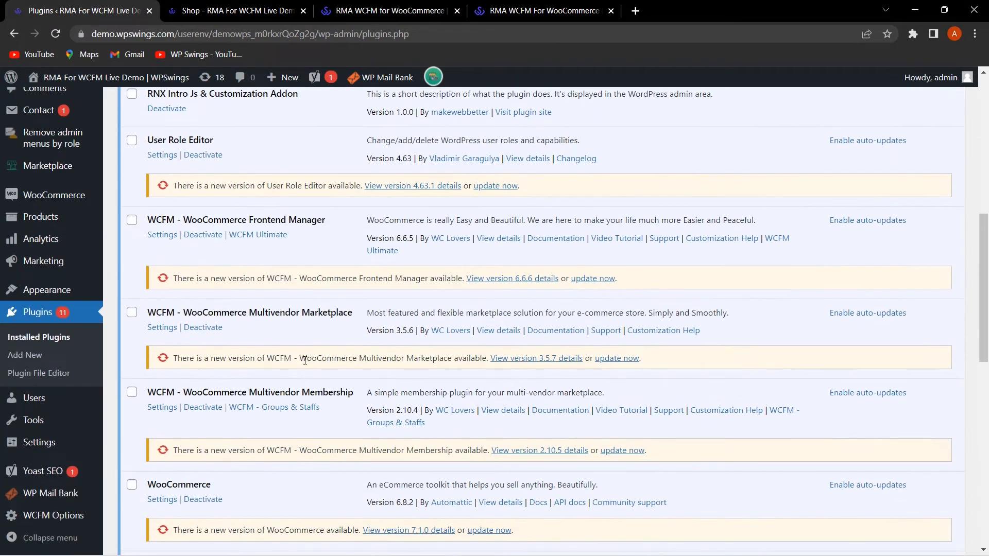
pyautogui.scroll(-3, 305, 360)
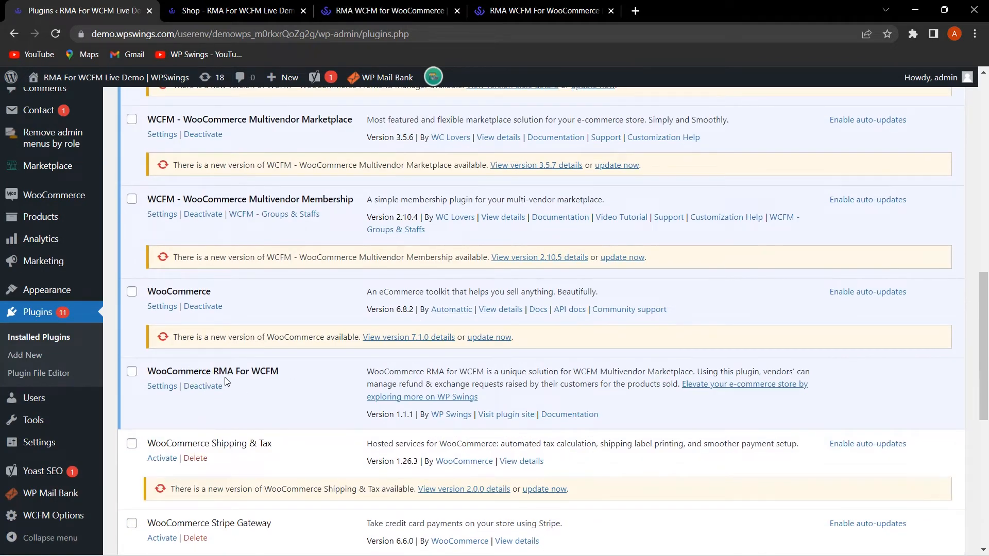
pyautogui.scroll(4, 304, 393)
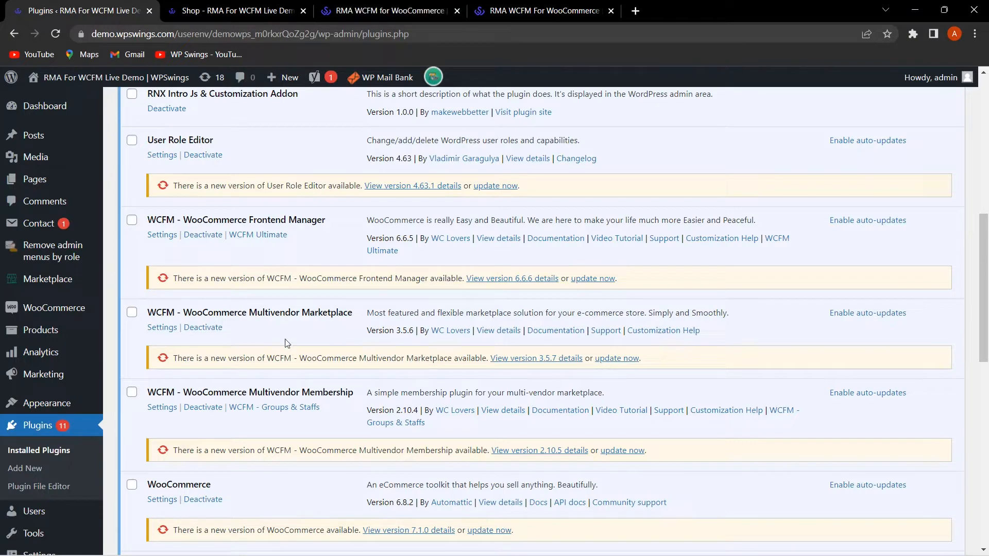
# - Check the shipping zones in the WooCommerce settings and open the RMA Setting page
pyautogui.moveTo(65, 312)
pyautogui.click(129, 420)
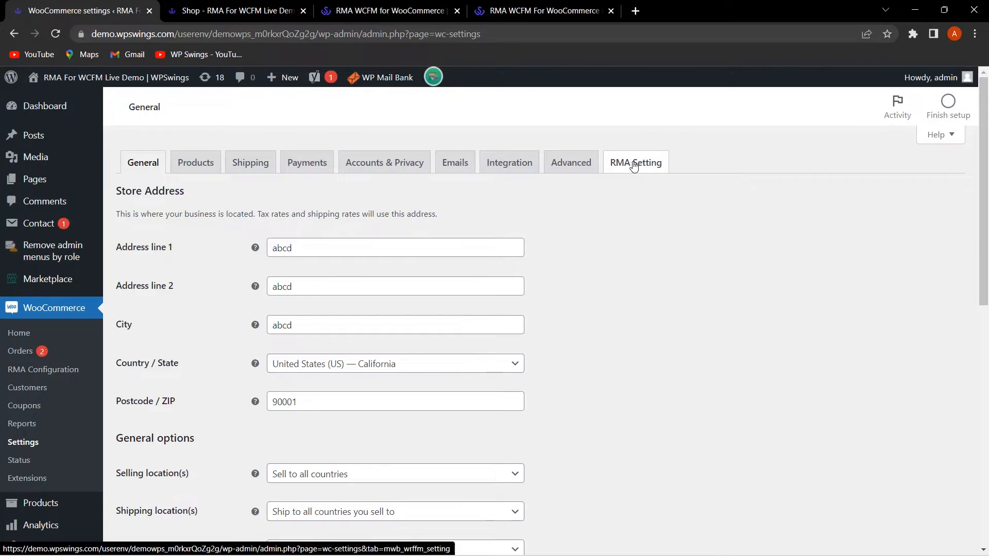
pyautogui.click(245, 162)
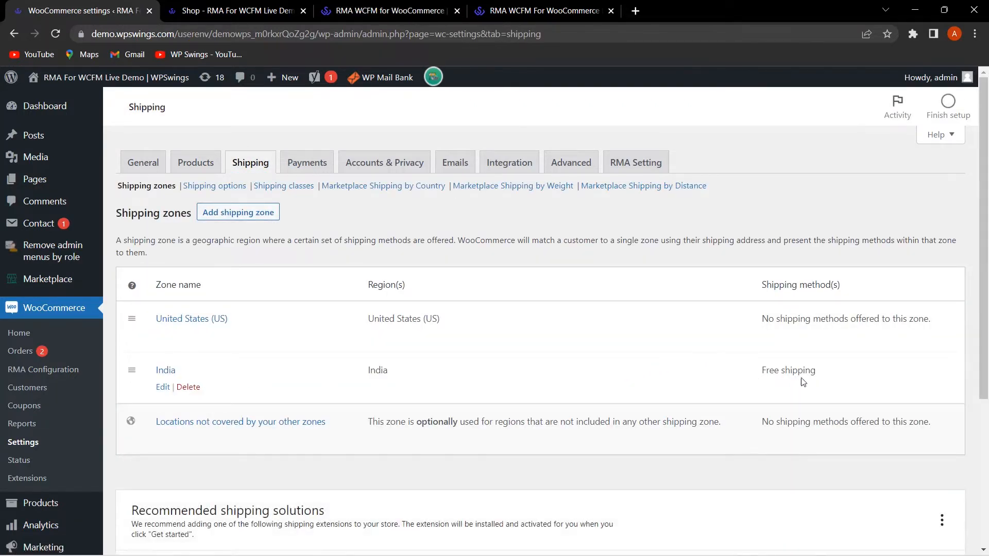
pyautogui.click(631, 162)
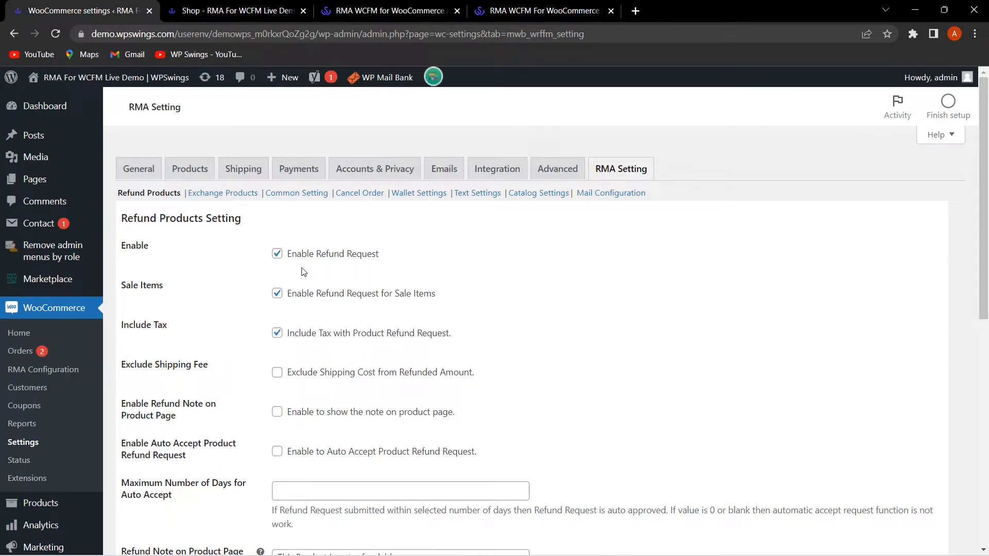
# - Disable refund requests in the Refund Products settings and save the changes
pyautogui.click(277, 254)
pyautogui.scroll(-10, 278, 334)
pyautogui.click(138, 485)
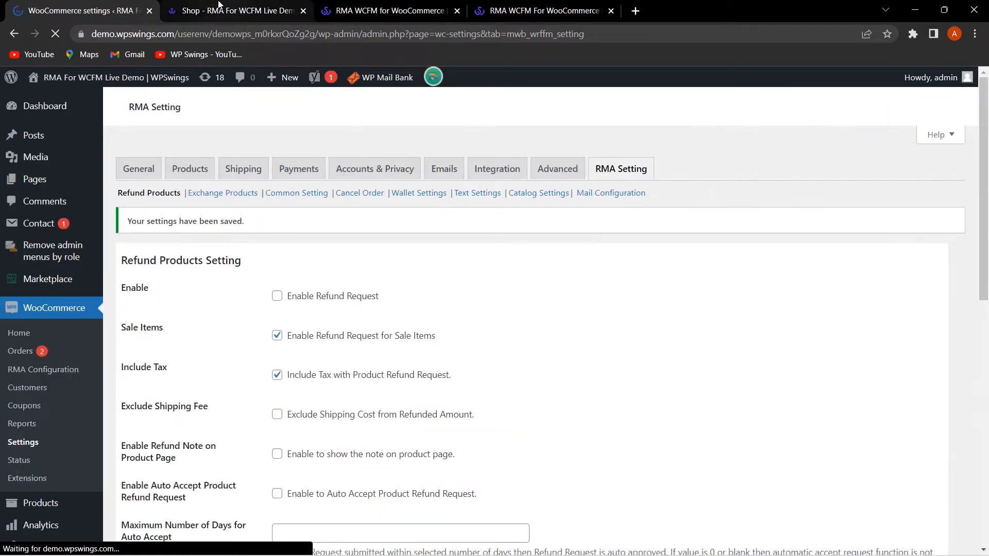
# - Open the orders list in the store's My account page and check the actions offered for each order
pyautogui.click(219, 6)
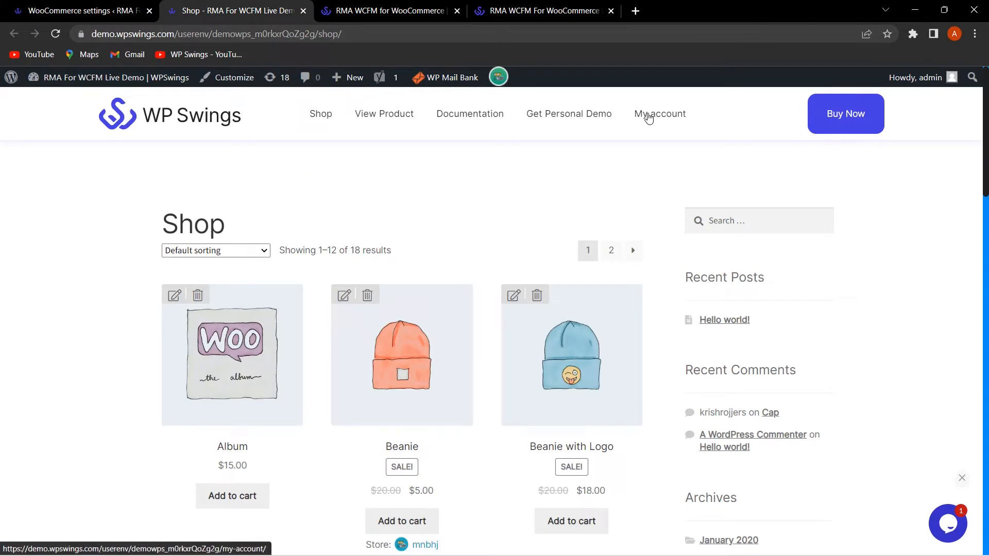
pyautogui.click(649, 118)
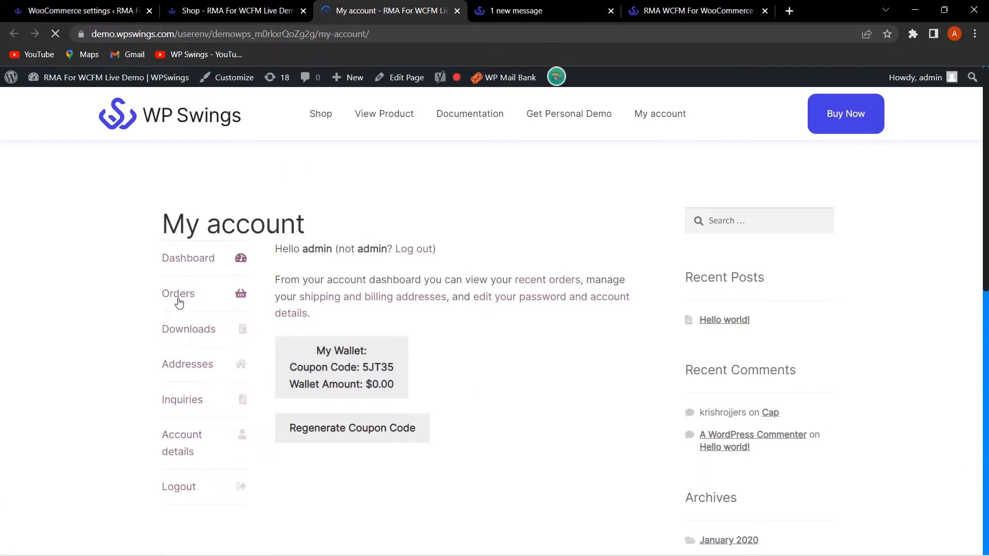
pyautogui.click(179, 303)
pyautogui.scroll(-4, 566, 309)
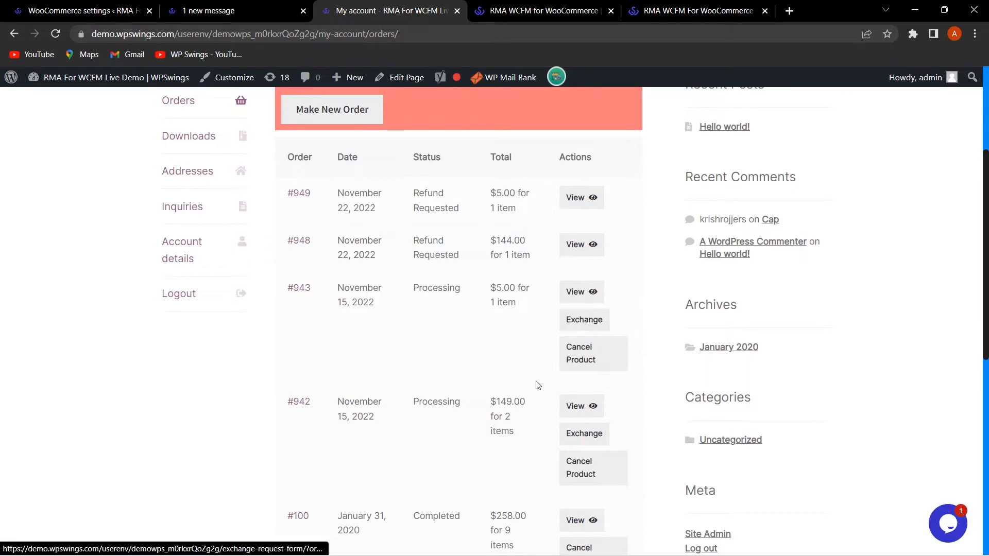
# - Enable refund requests in the Refund Products settings and save the changes
pyautogui.click(93, 8)
pyautogui.click(278, 296)
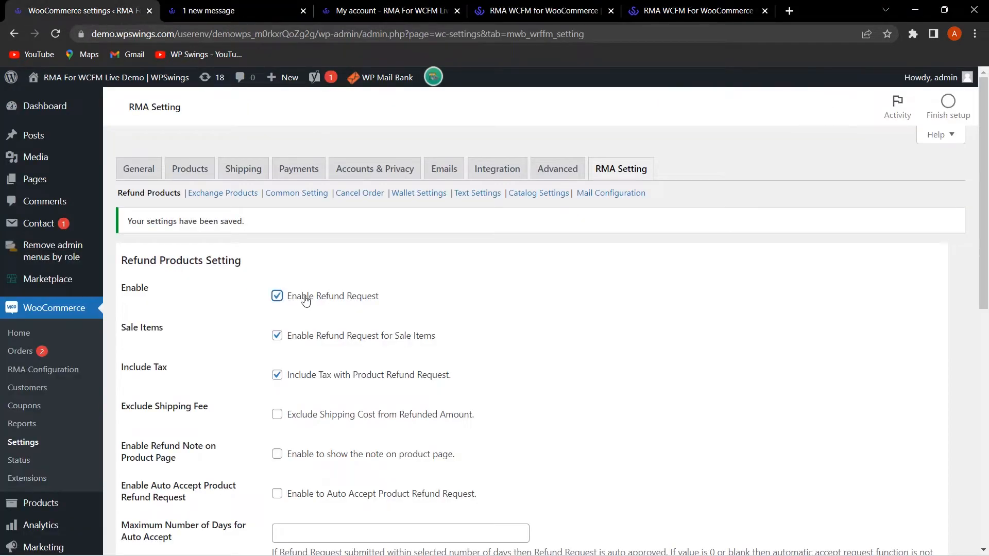
pyautogui.scroll(-10, 290, 302)
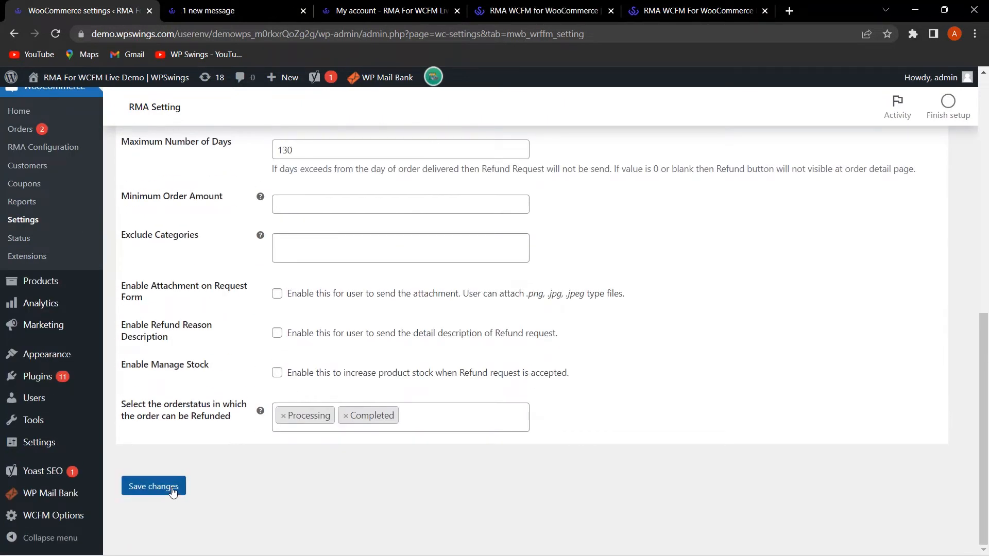
pyautogui.click(173, 493)
# - Reload the My account orders list to check the order actions, and return to the RMA settings
pyautogui.click(370, 6)
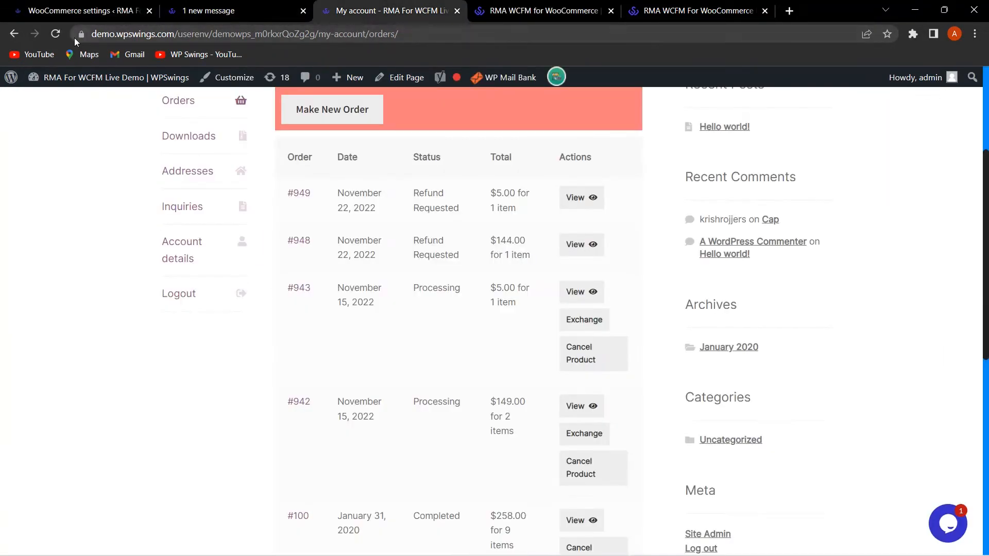
pyautogui.click(55, 33)
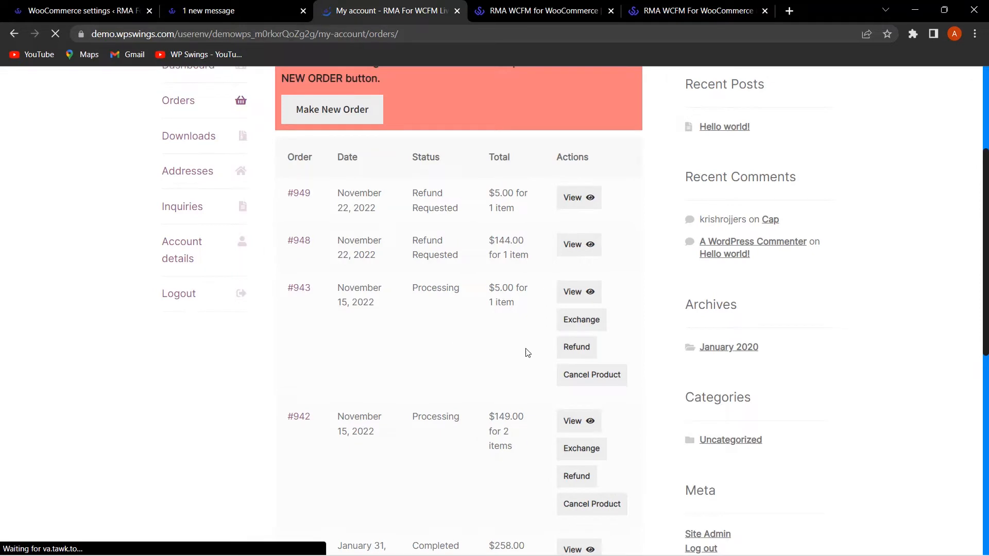
pyautogui.click(33, 6)
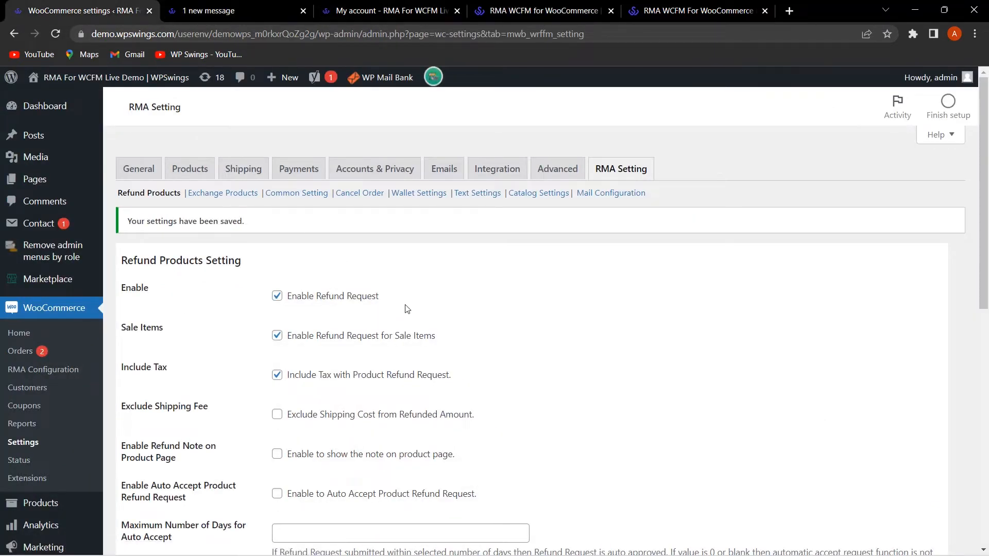
# - Review the refund options and enable showing the refund note on the product page
pyautogui.scroll(-1, 414, 294)
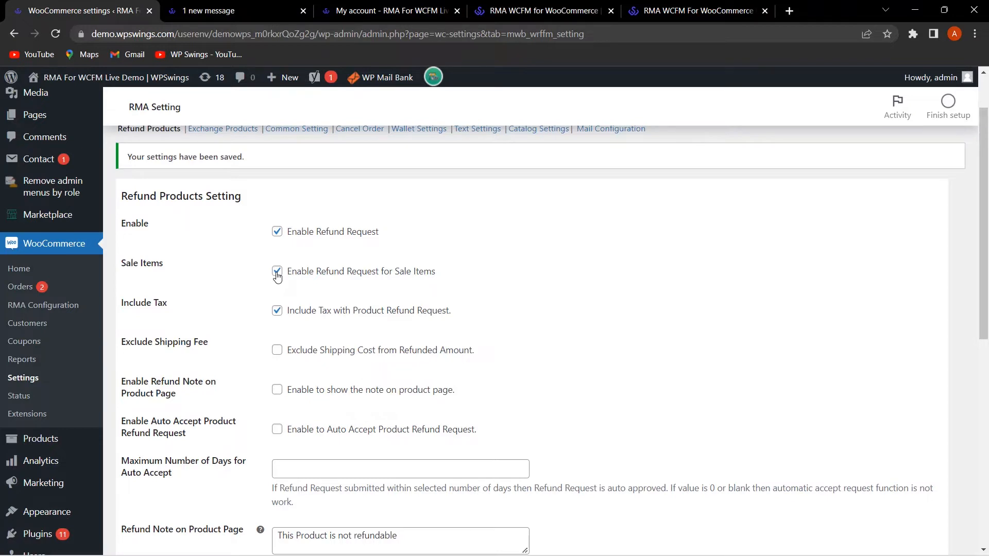
pyautogui.scroll(-1, 309, 281)
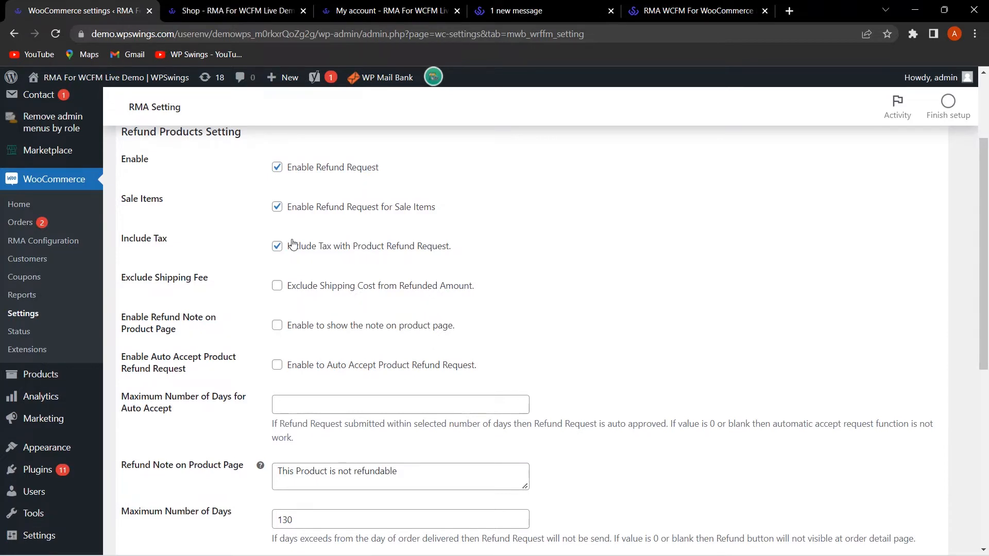
pyautogui.scroll(-1, 510, 256)
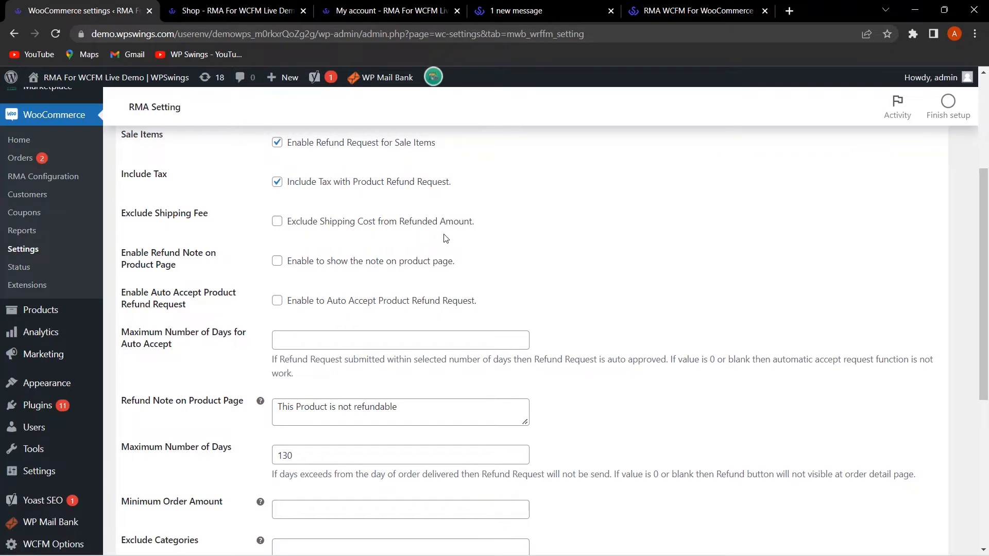
pyautogui.scroll(-1, 445, 237)
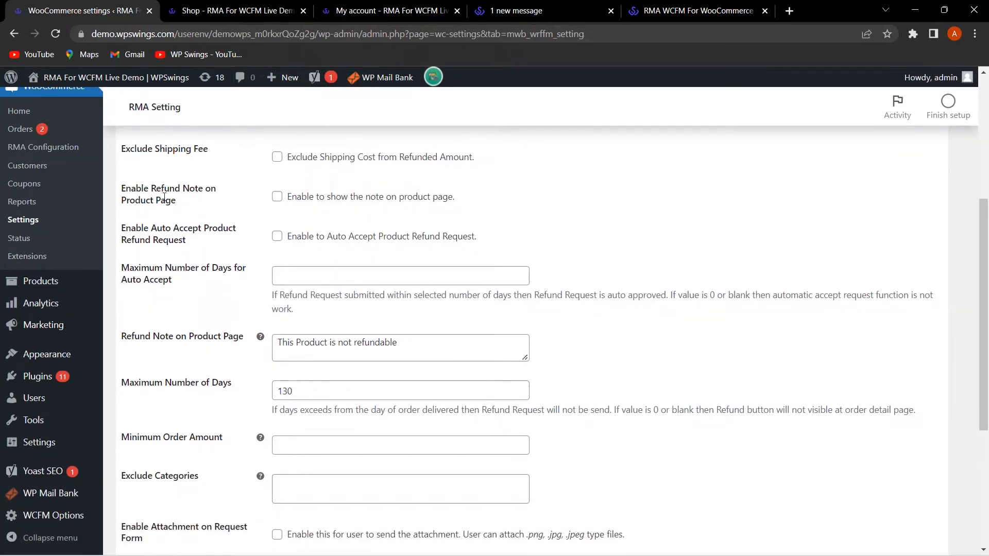
pyautogui.click(277, 199)
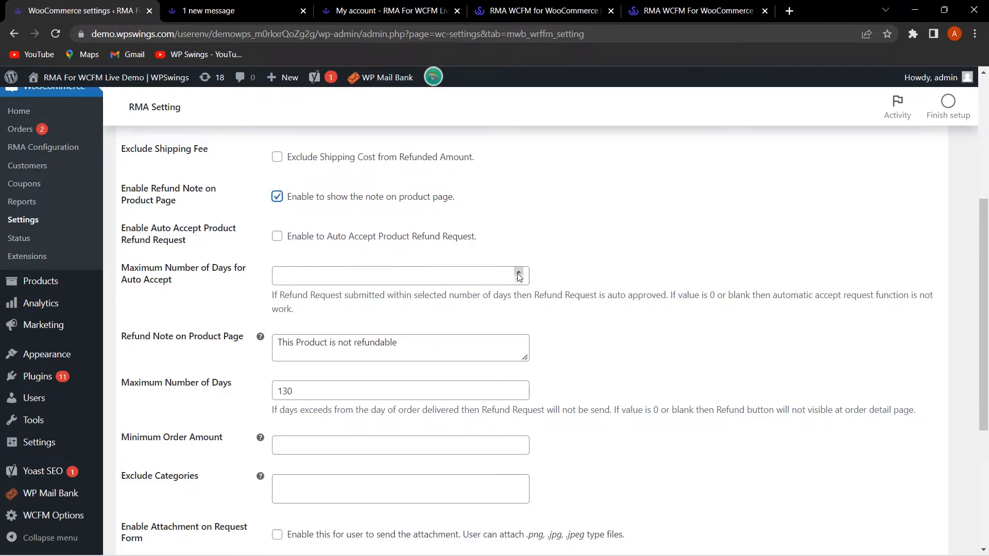
# - Set the maximum number of days for refund requests to 10
pyautogui.scroll(-3, 519, 277)
pyautogui.scroll(3, 325, 240)
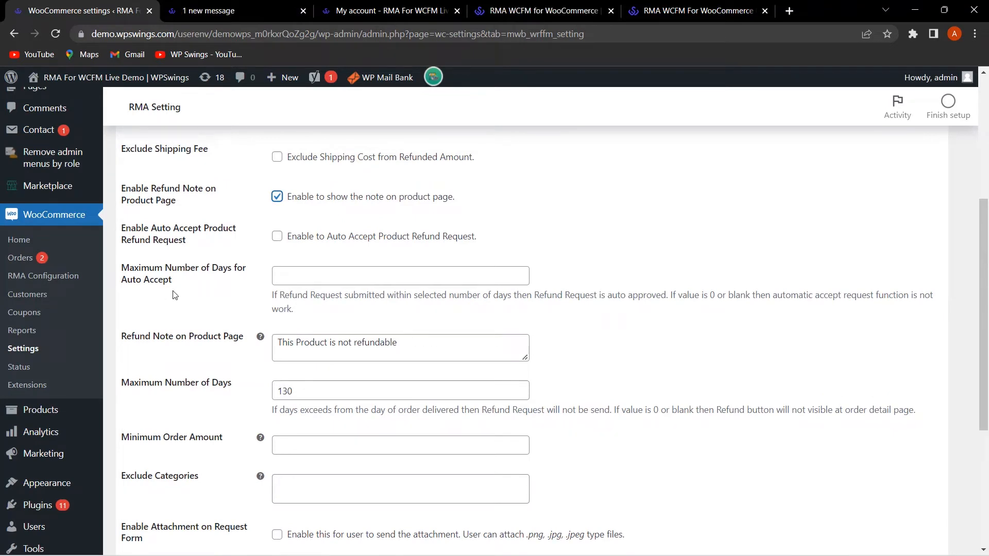
pyautogui.scroll(-1, 228, 306)
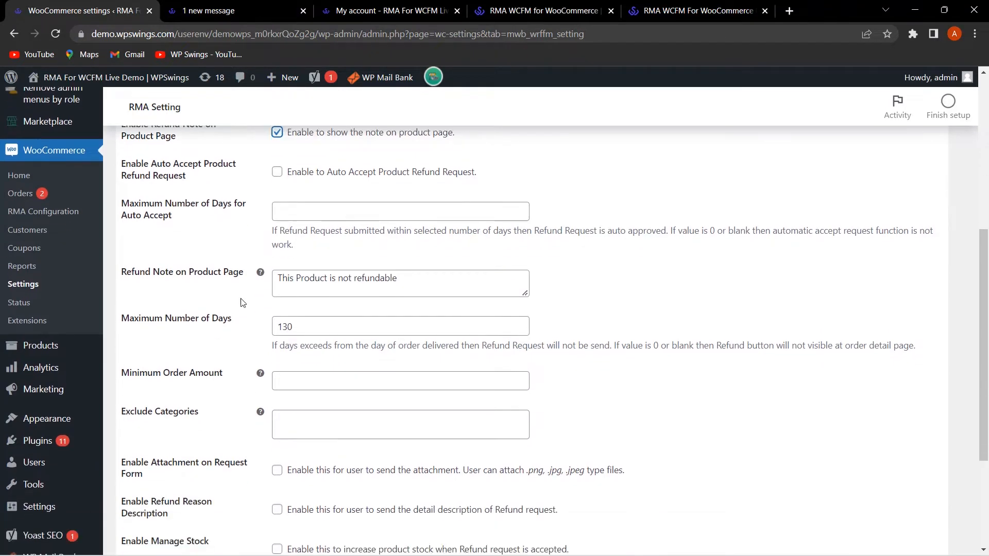
pyautogui.scroll(2, 191, 286)
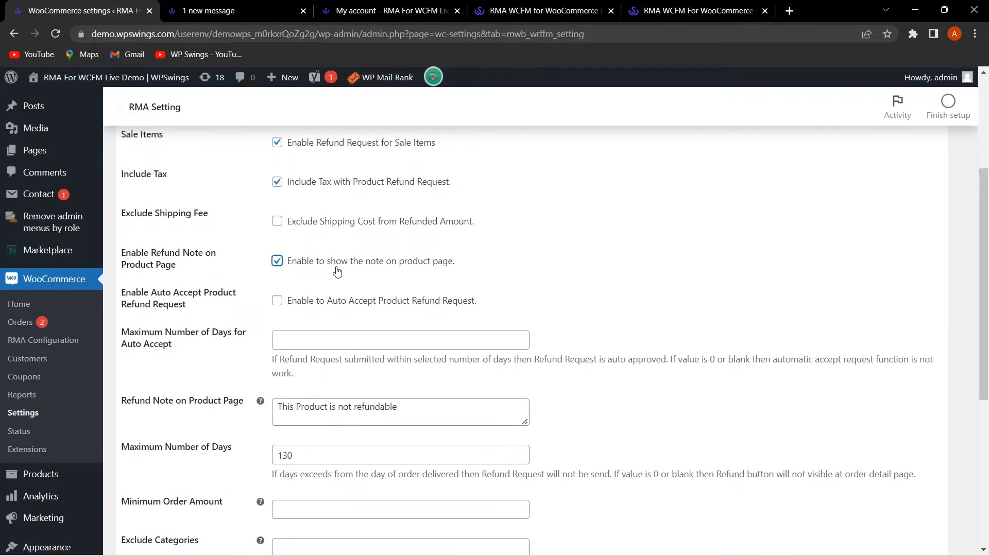
pyautogui.scroll(-1, 324, 263)
pyautogui.scroll(-1, 289, 222)
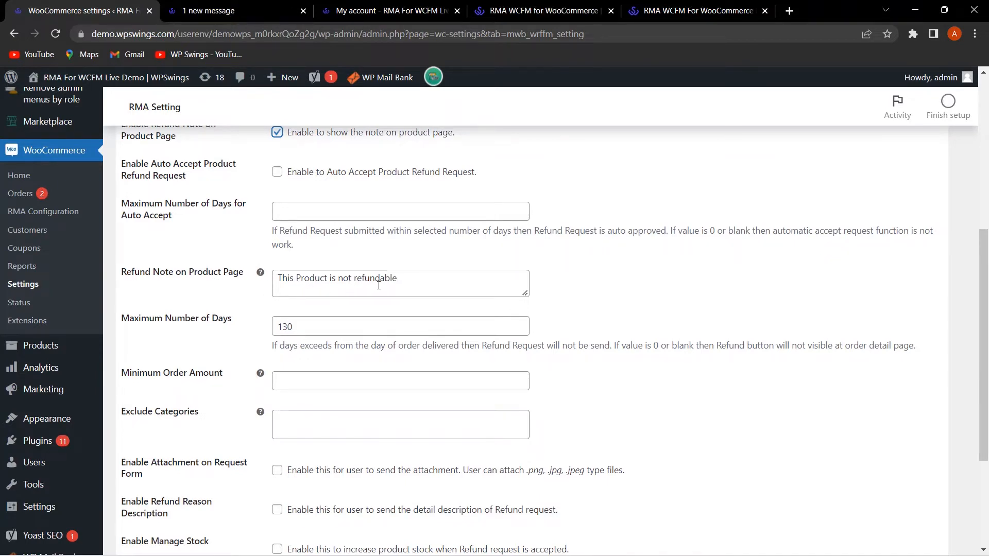
pyautogui.scroll(-1, 323, 292)
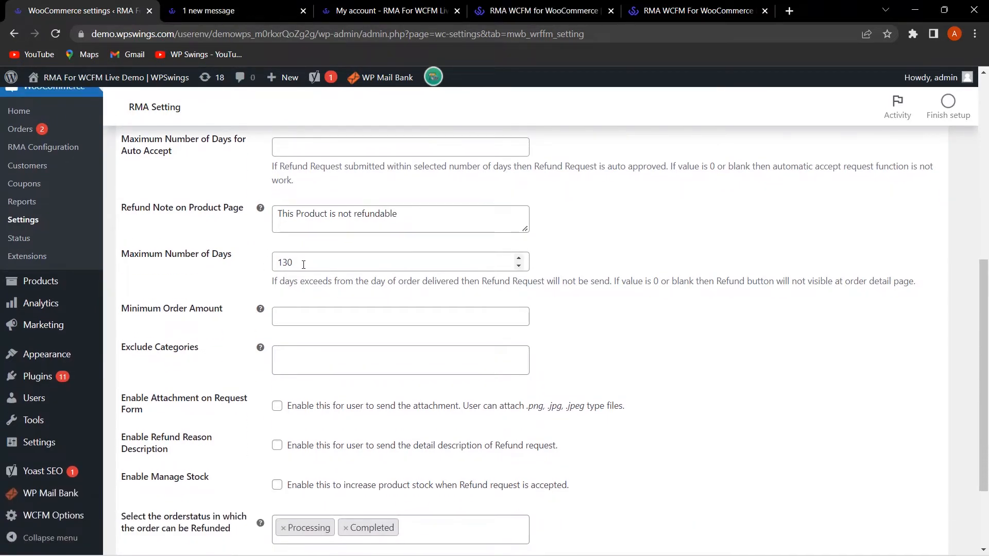
pyautogui.moveTo(308, 263); pyautogui.dragTo(255, 276)
pyautogui.write('10')
pyautogui.click(208, 278)
pyautogui.click(320, 320)
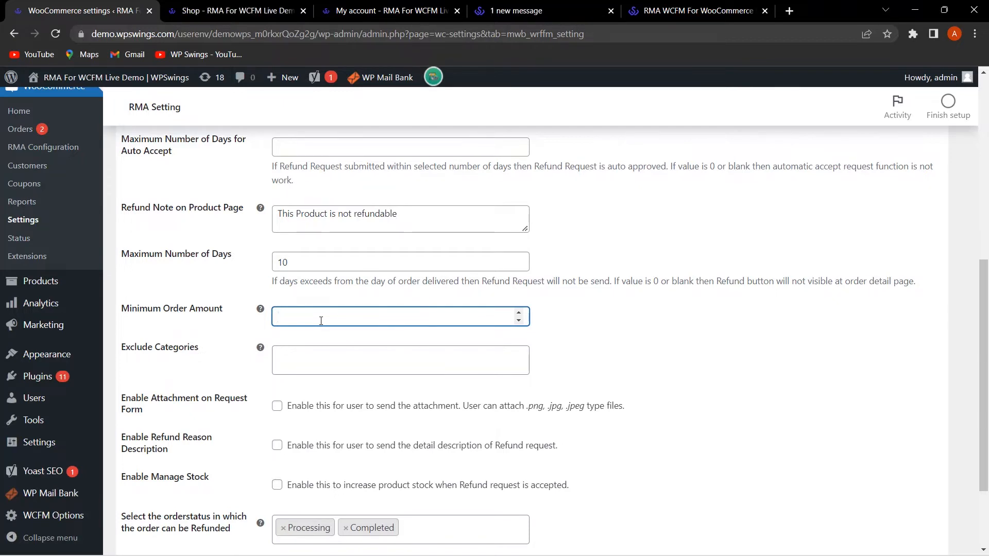
# - Add Accessories to the categories excluded from refunds and remove it again
pyautogui.click(330, 365)
pyautogui.press('Down')
pyautogui.press('Return')
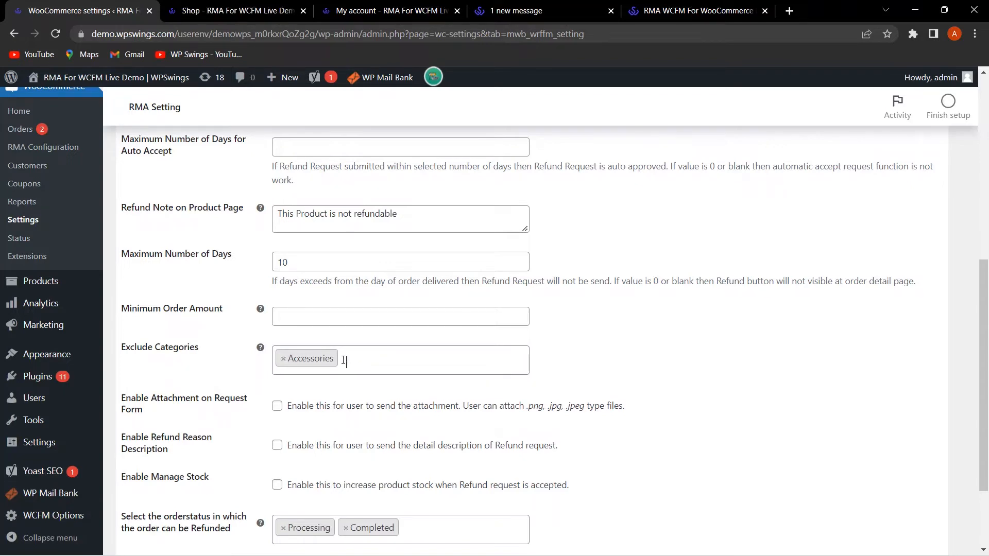
pyautogui.click(283, 358)
# - Enable request form attachments, the refund reason description and stock management for refunds, and save the changes
pyautogui.scroll(-3, 209, 368)
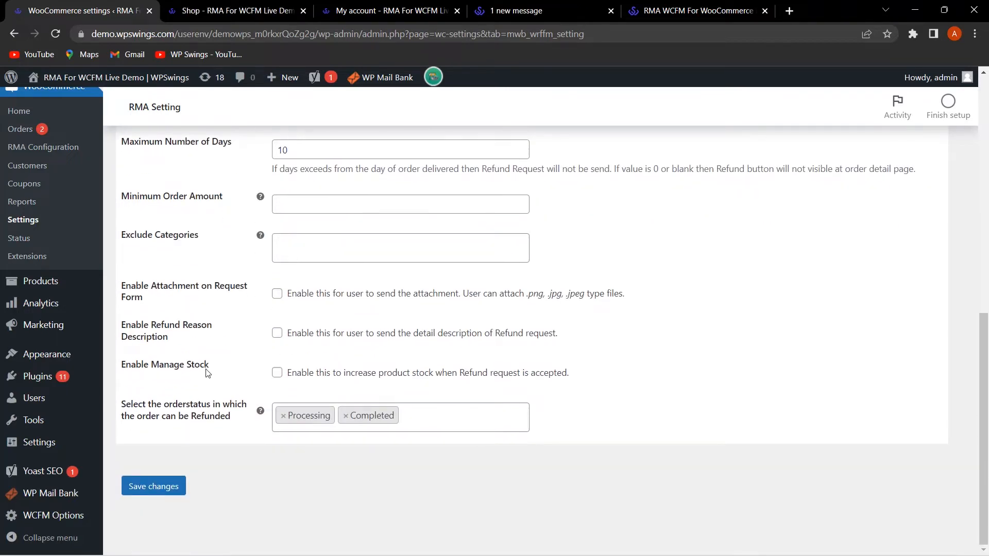
pyautogui.click(277, 294)
pyautogui.click(276, 334)
pyautogui.click(277, 374)
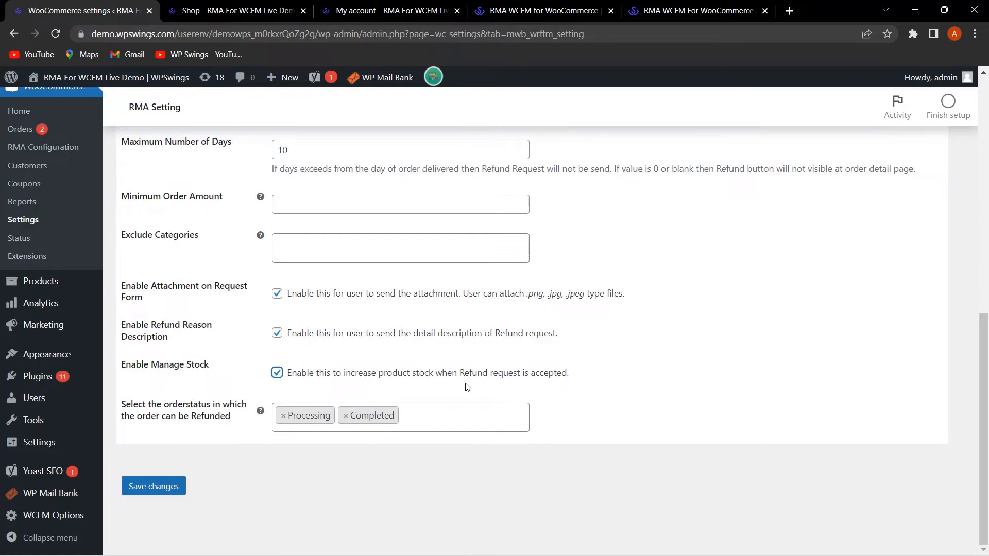
pyautogui.scroll(3, 412, 368)
pyautogui.scroll(-3, 396, 360)
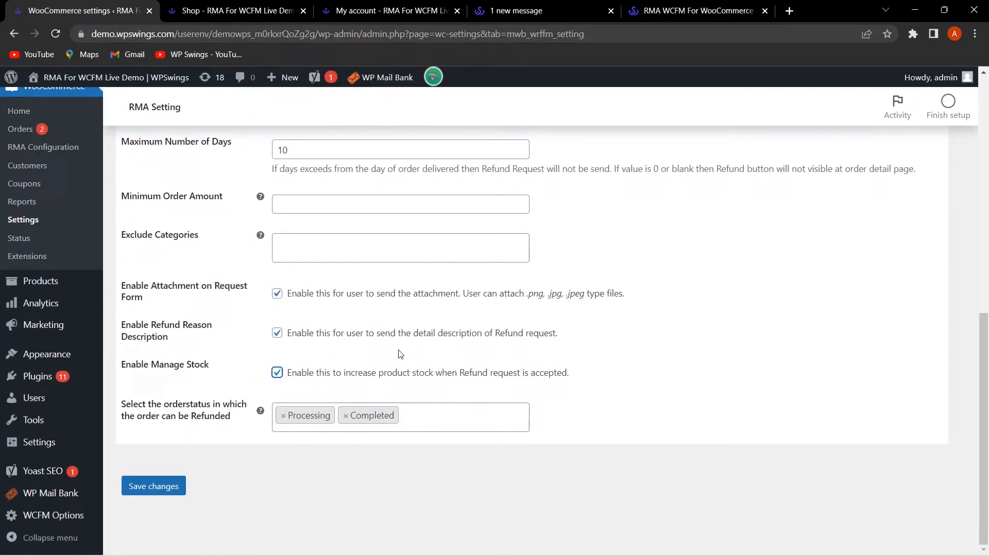
pyautogui.click(146, 488)
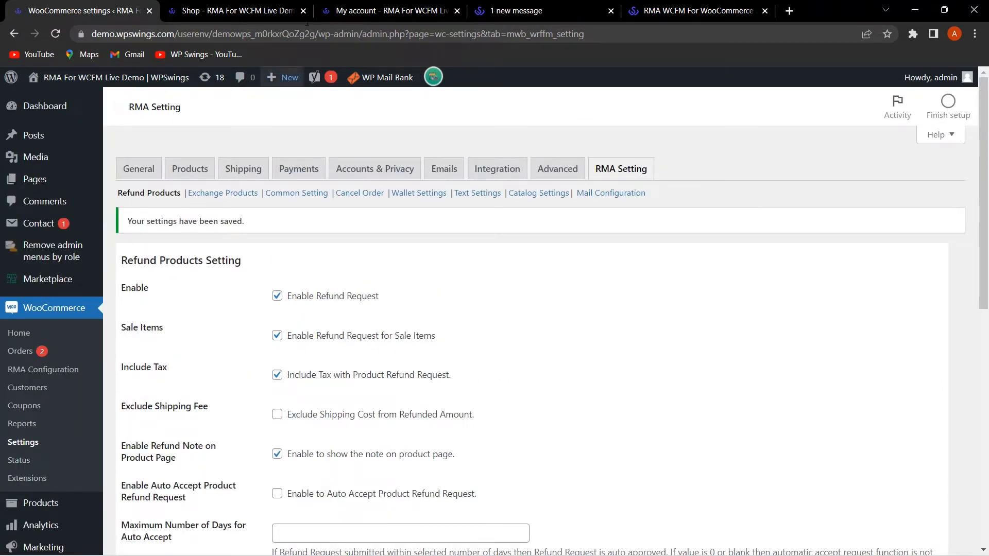
# - Open the refund request form for the $5.00 processing order in the customer account and look through its fields
pyautogui.click(384, 11)
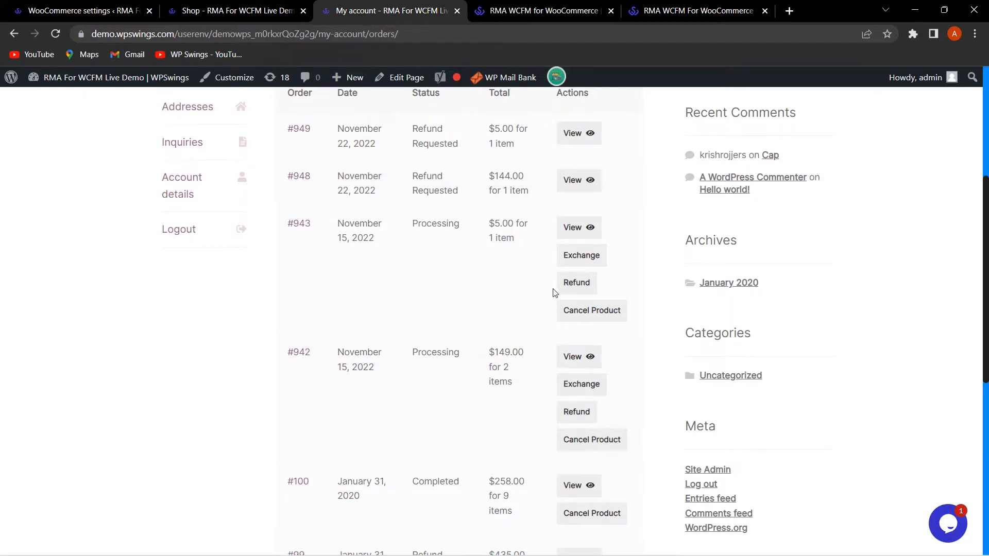
pyautogui.click(560, 289)
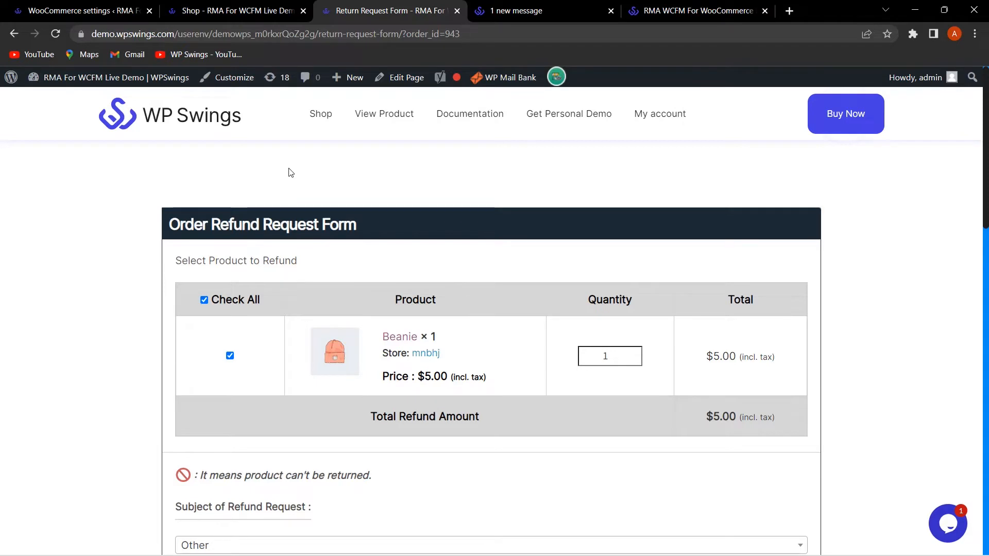
pyautogui.scroll(-1, 309, 199)
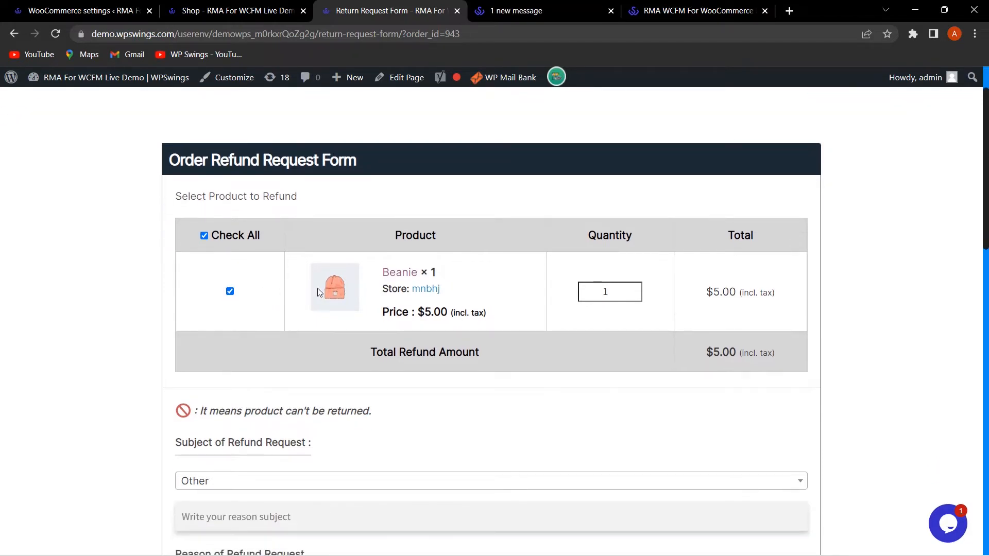
pyautogui.scroll(-1, 319, 293)
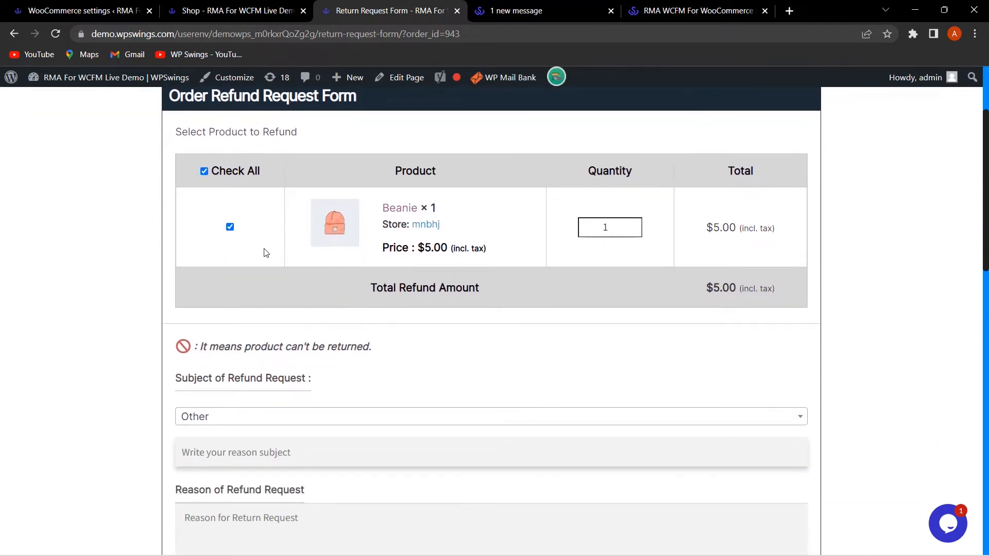
pyautogui.scroll(-1, 295, 245)
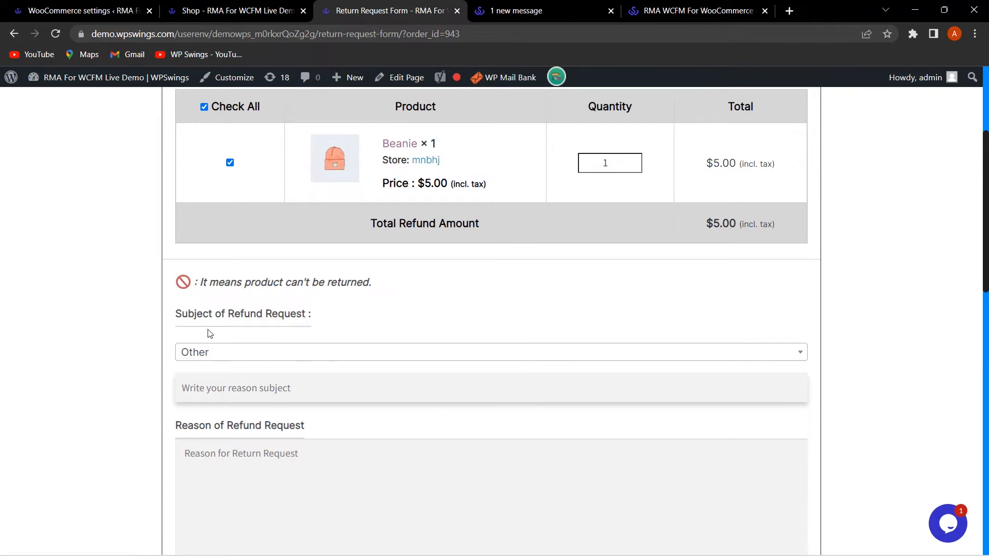
pyautogui.scroll(-2, 309, 314)
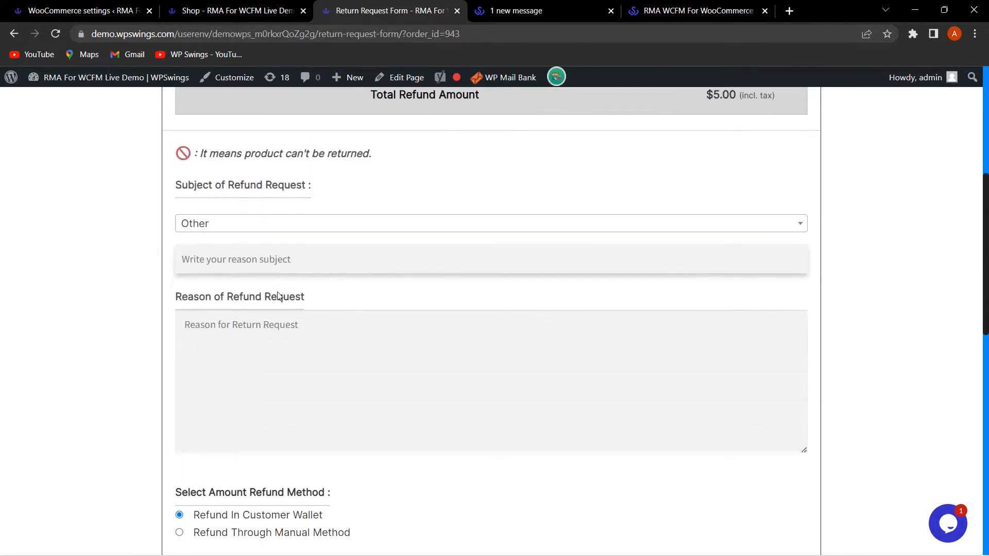
# - Enter "Refund" as both the subject and the reason of the refund request
pyautogui.click(255, 260)
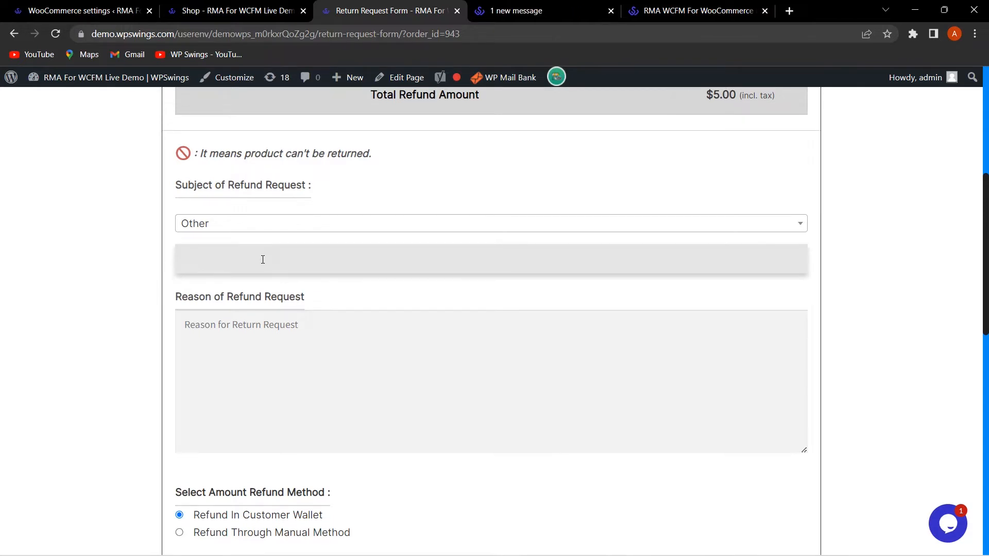
pyautogui.scroll(-1, 299, 260)
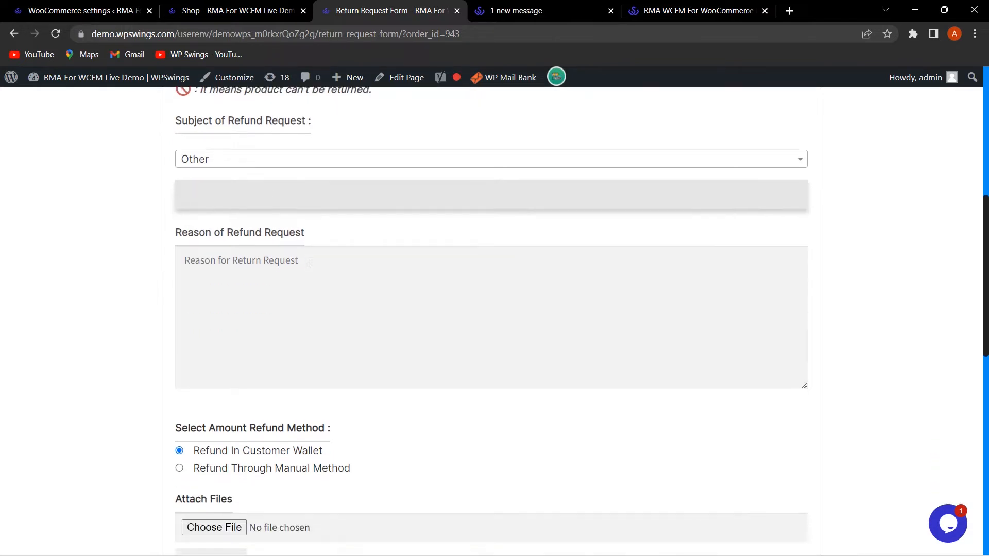
pyautogui.click(243, 281)
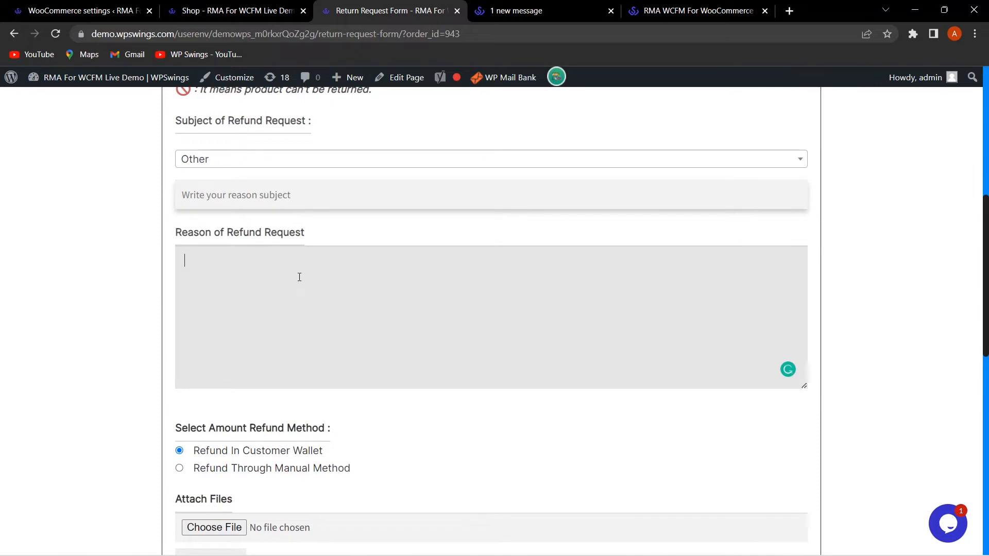
pyautogui.write('Refund')
pyautogui.click(297, 206)
pyautogui.write('Refund')
# - Submit the refund request with Refund In Customer Wallet as the refund method
pyautogui.scroll(2, 370, 295)
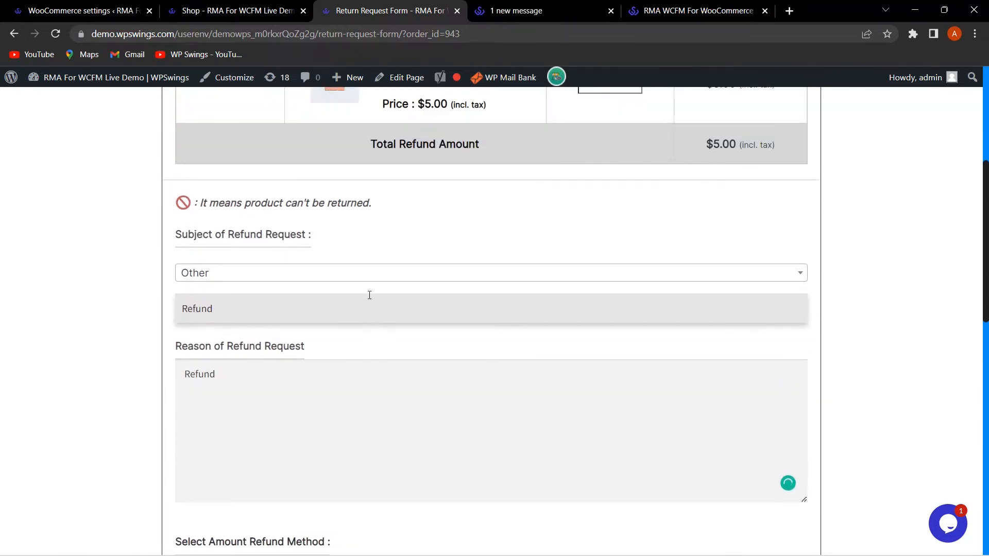
pyautogui.scroll(1, 369, 295)
pyautogui.scroll(-6, 413, 324)
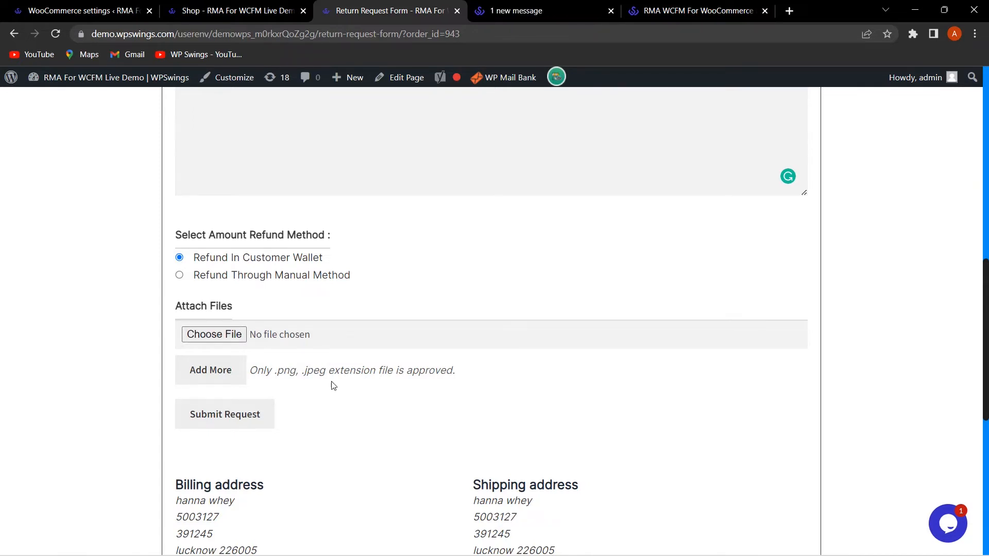
pyautogui.scroll(-1, 347, 393)
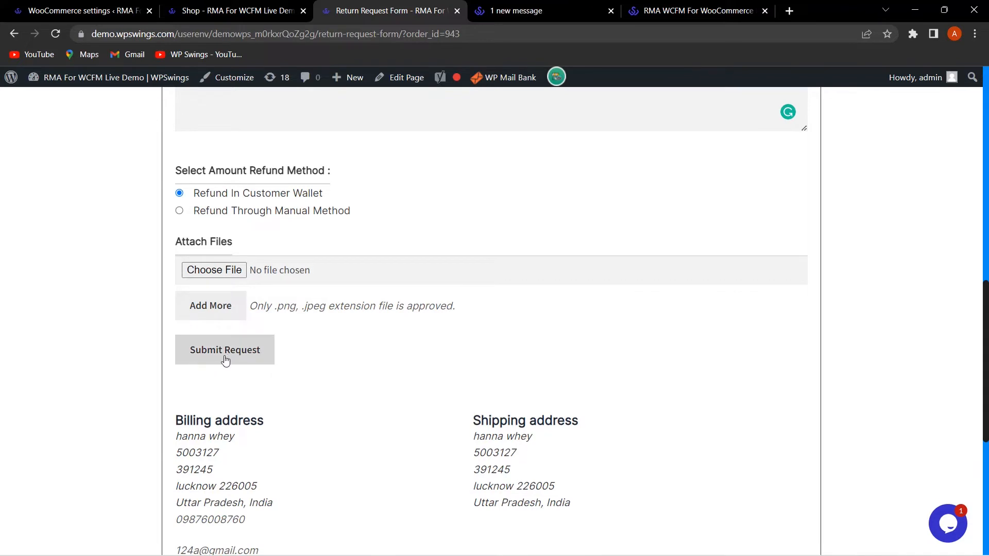
pyautogui.click(227, 359)
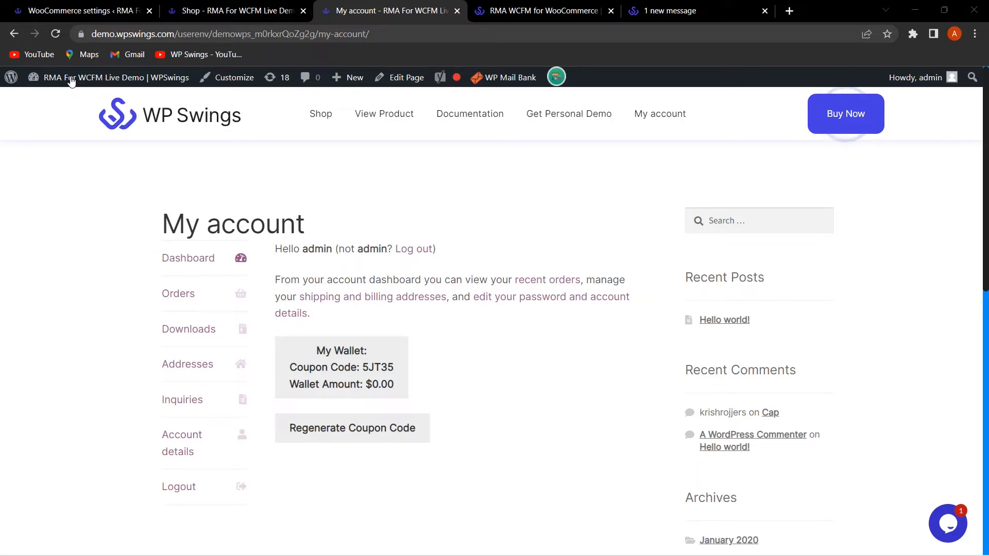
# - In the RMA common settings, enable a single refund/exchange request per order and save the changes
pyautogui.click(98, 10)
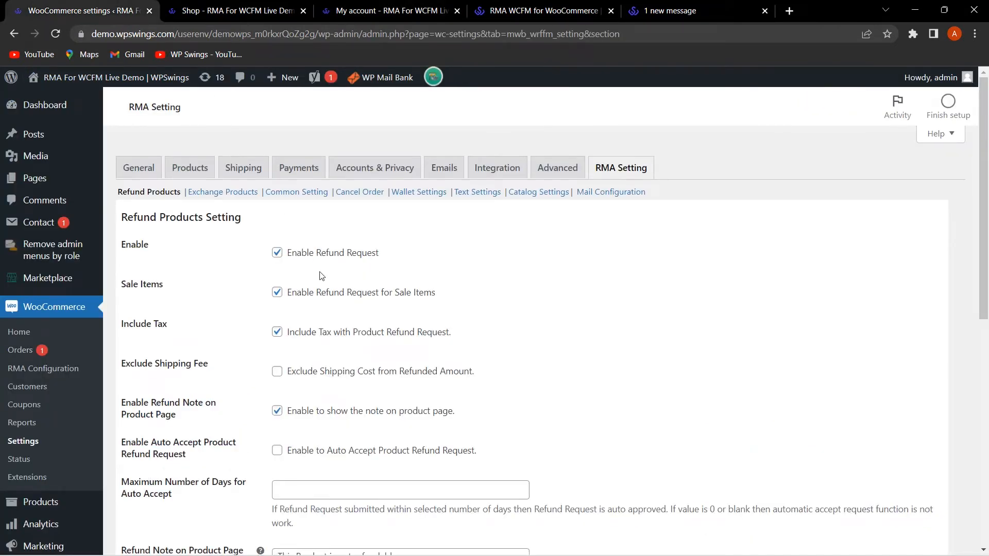
pyautogui.scroll(-1, 319, 274)
pyautogui.scroll(-3, 331, 271)
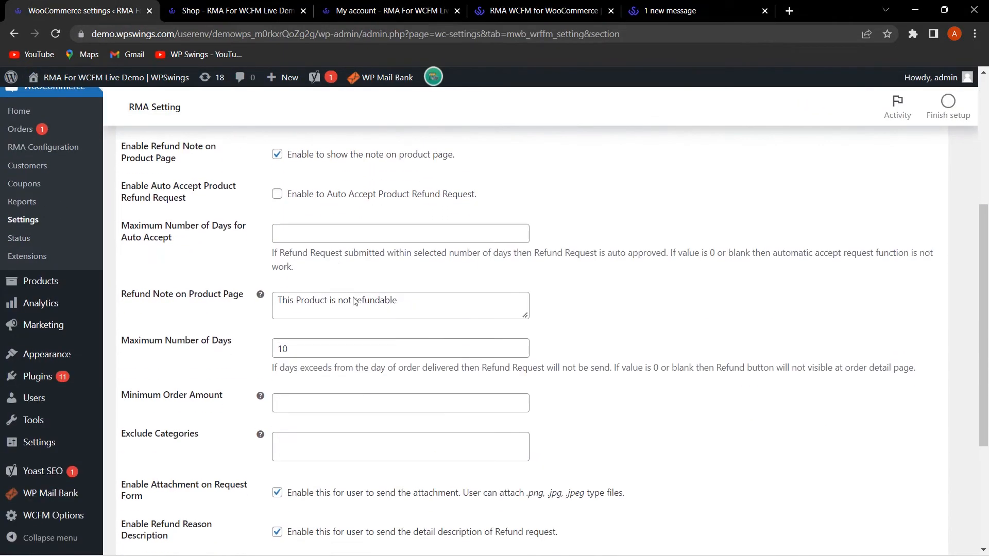
pyautogui.scroll(4, 343, 284)
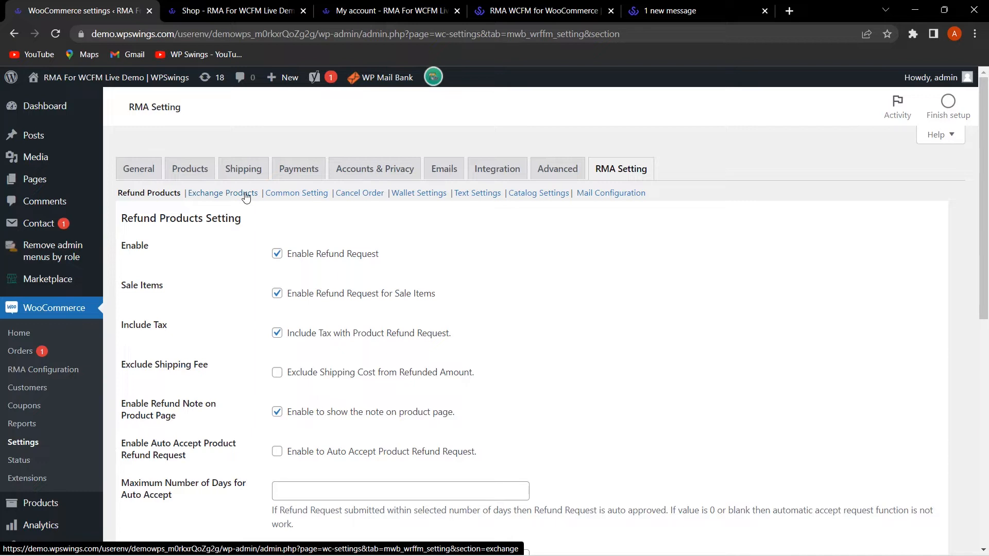
pyautogui.click(309, 195)
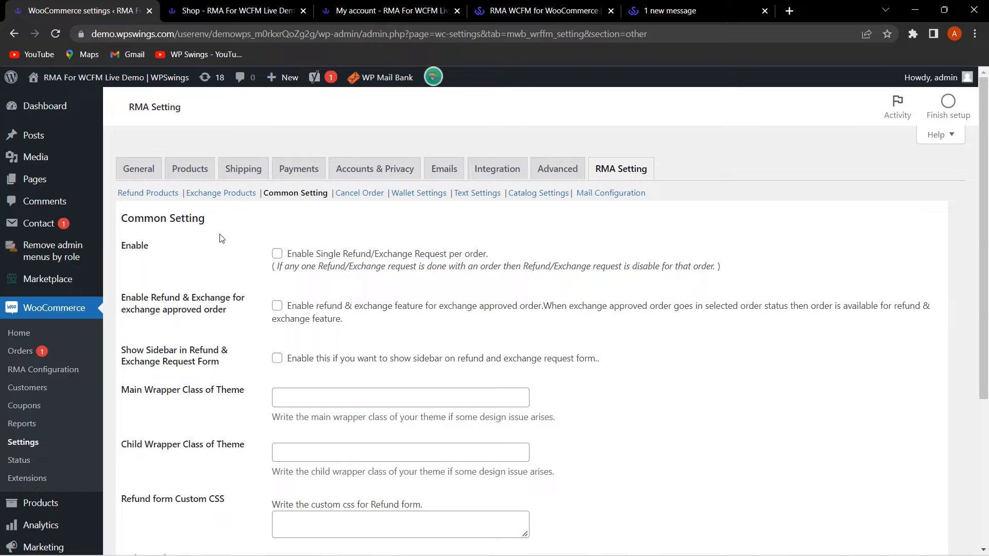
pyautogui.click(277, 253)
pyautogui.scroll(-4, 255, 332)
pyautogui.click(174, 477)
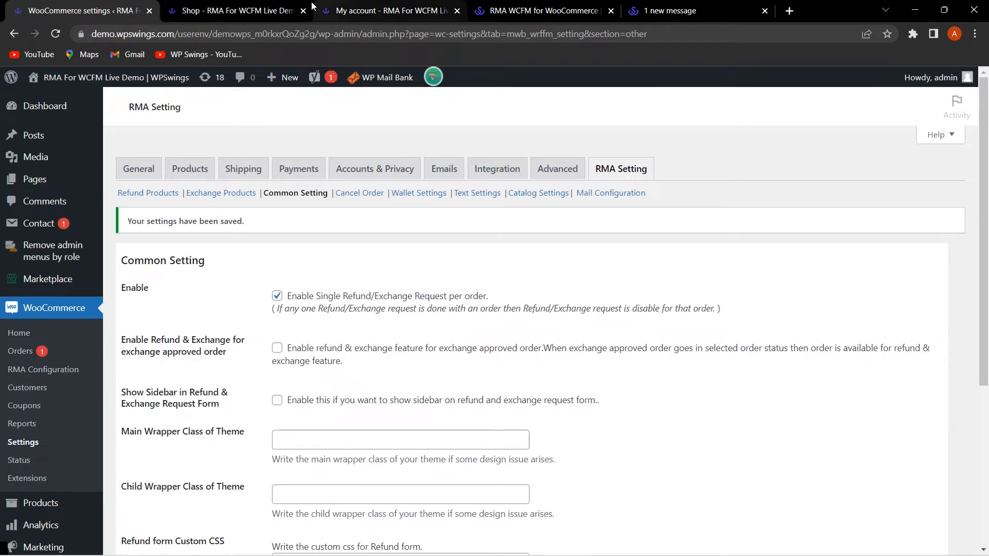
# - Request a refund for the $149.00 processing order in the customer account and check the available actions in the order list
pyautogui.click(384, 10)
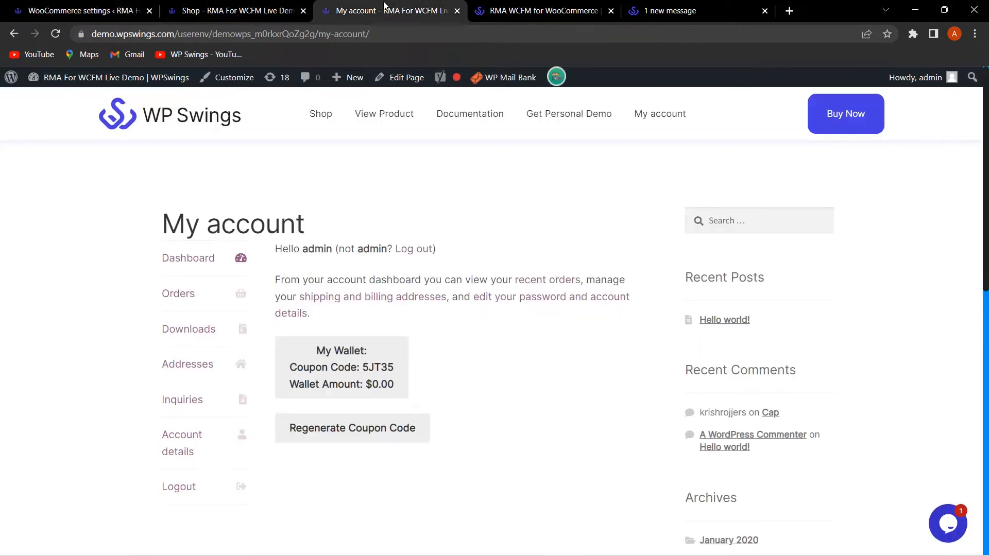
pyautogui.click(189, 296)
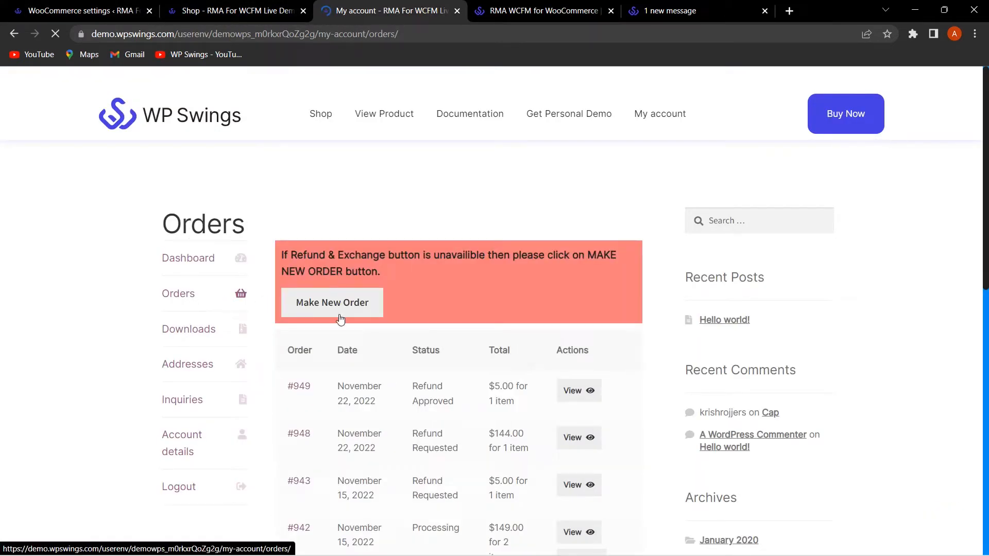
pyautogui.scroll(-5, 490, 353)
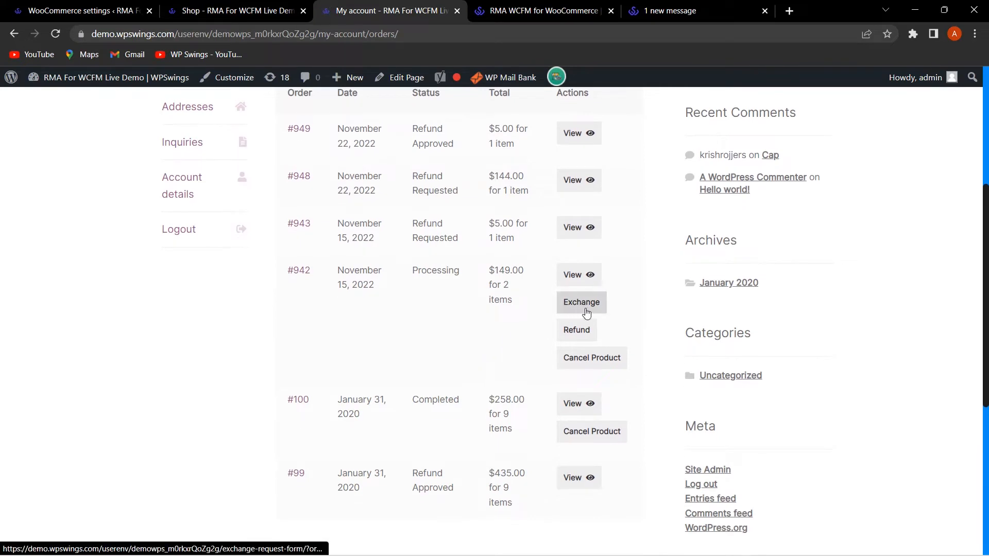
pyautogui.click(577, 331)
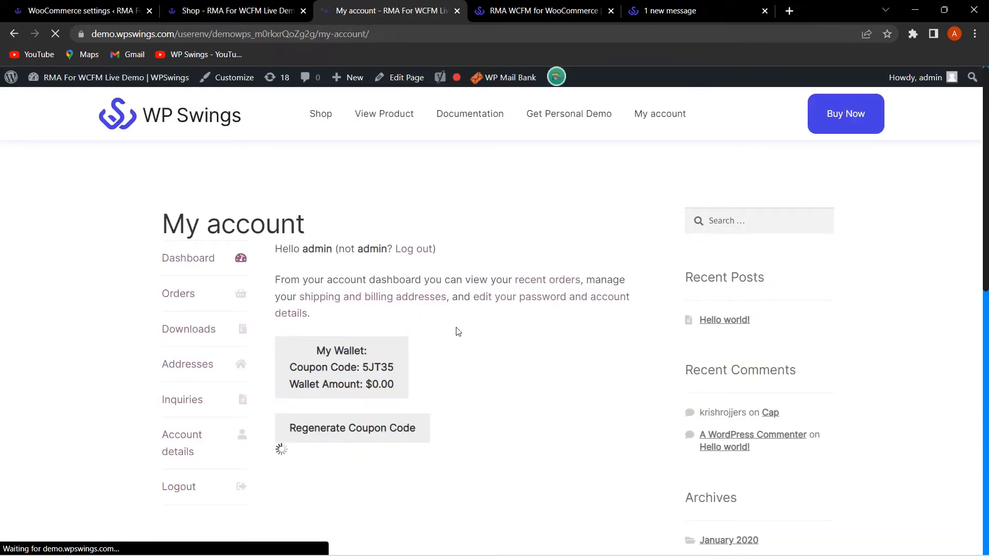
pyautogui.click(178, 293)
pyautogui.scroll(-3, 262, 477)
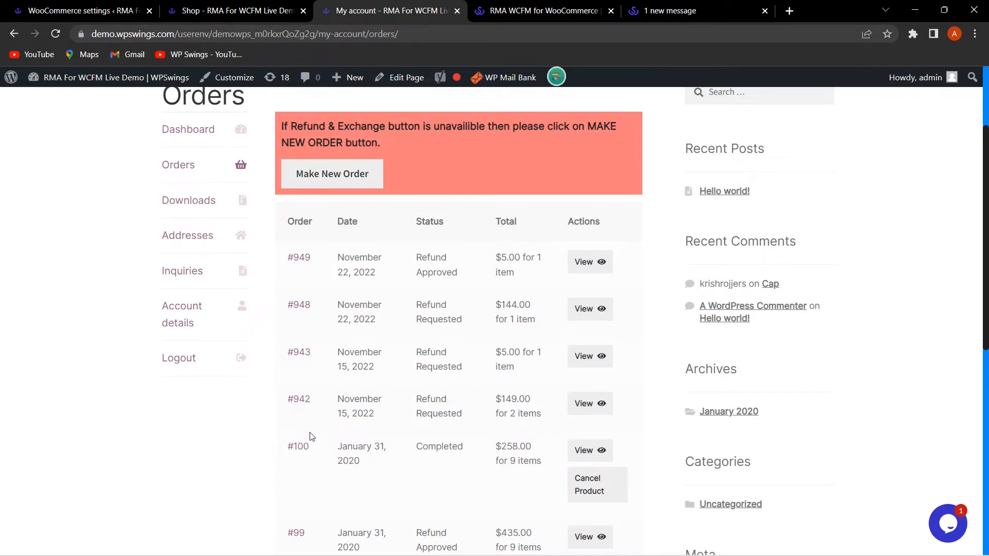
# - Review the RMA common settings for exchange-approved orders, the request form sidebar, theme wrapper classes, custom CSS and the wallet shortcode
pyautogui.click(90, 7)
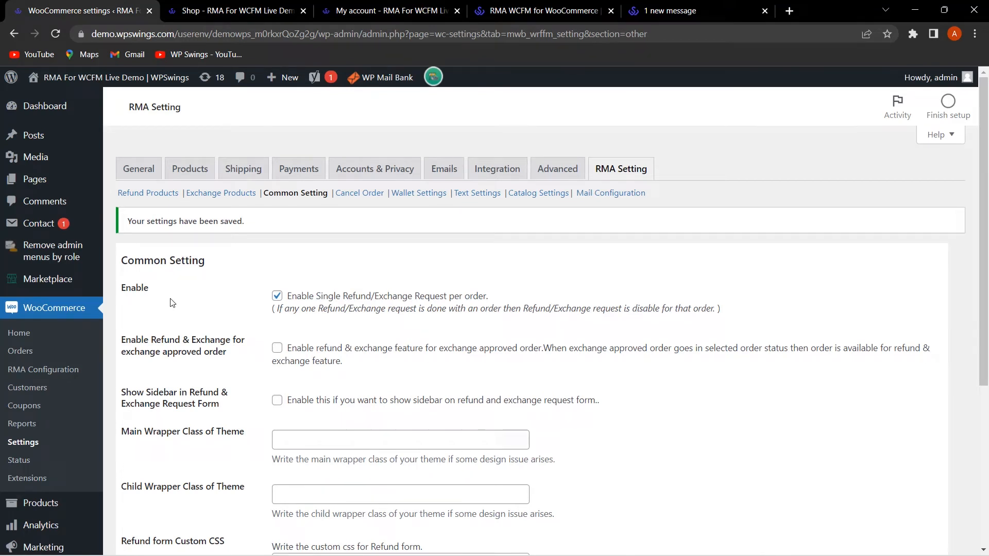
pyautogui.scroll(-1, 281, 305)
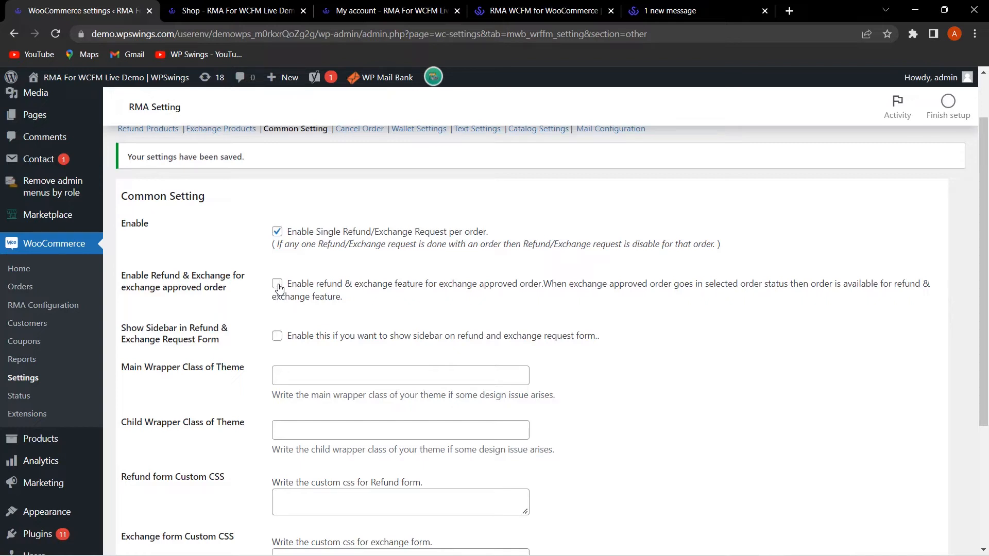
pyautogui.scroll(-2, 241, 308)
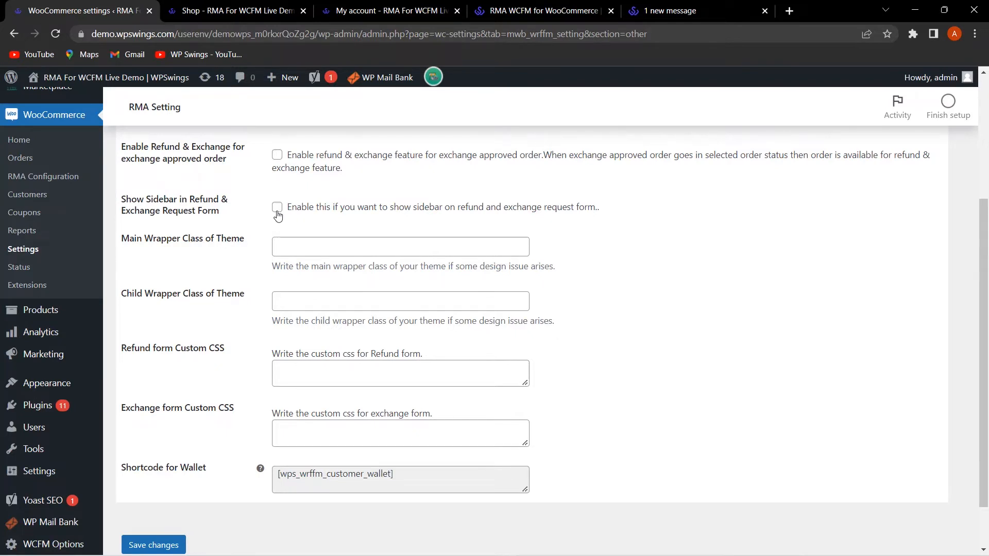
pyautogui.scroll(-1, 175, 309)
pyautogui.scroll(1, 175, 309)
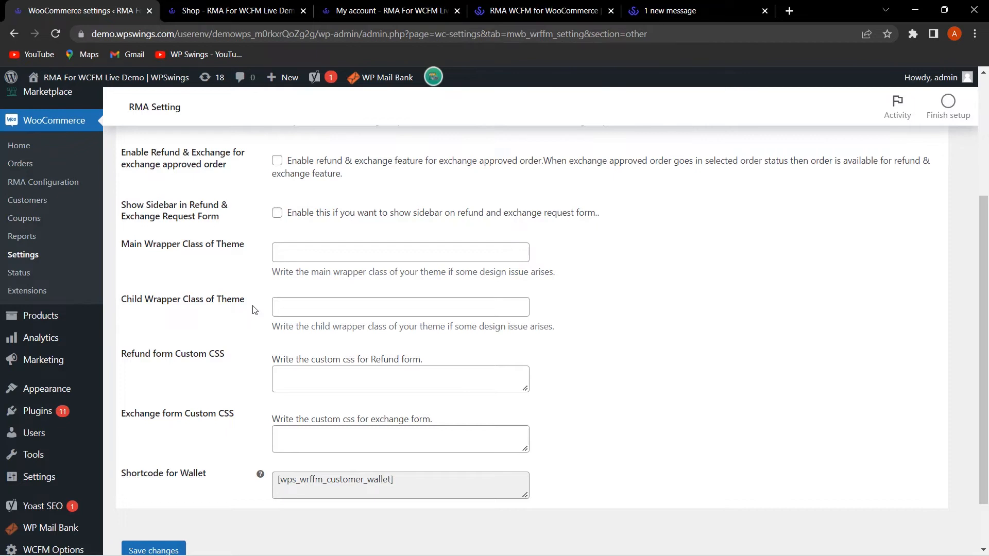
pyautogui.scroll(-2, 217, 317)
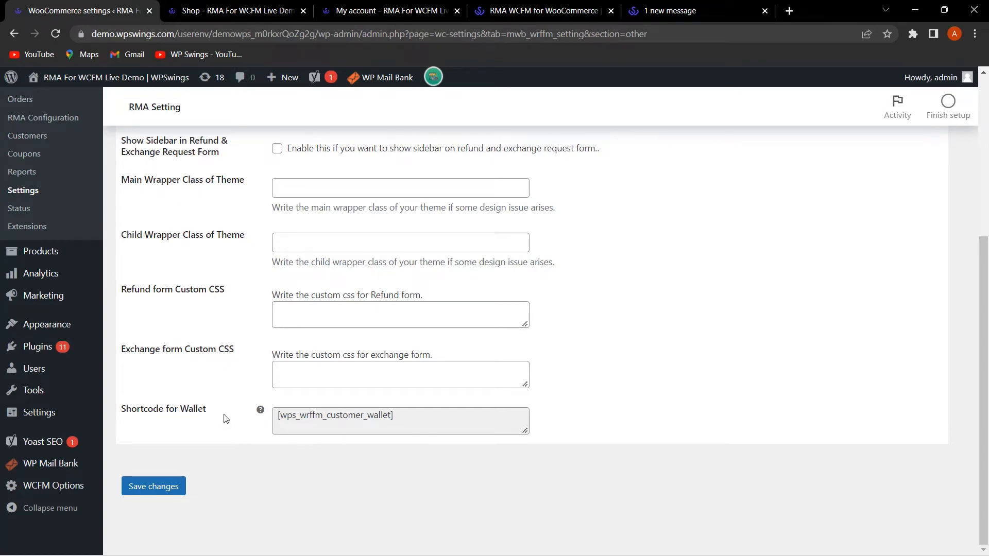
pyautogui.scroll(1, 223, 415)
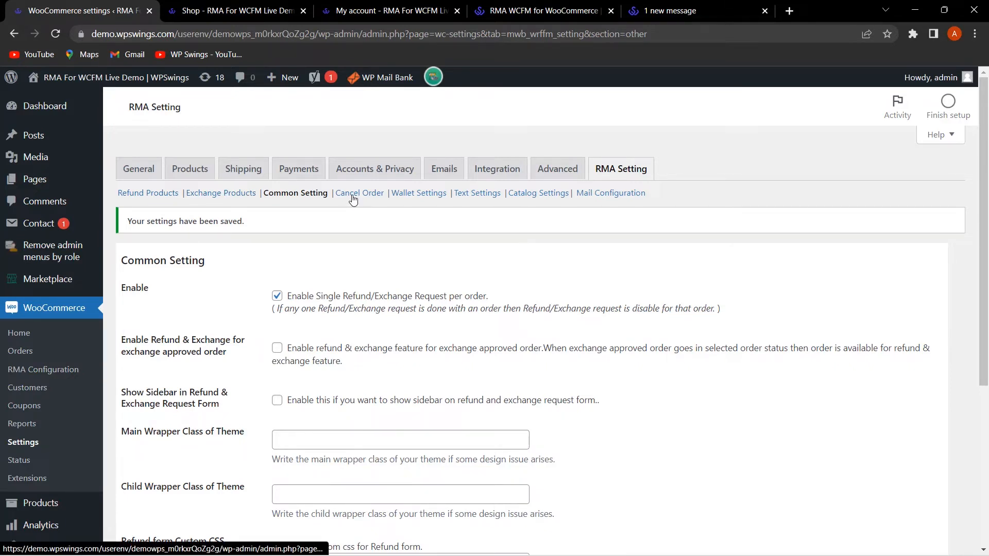
# - Review the RMA wallet settings and try the option that adds cancelled order amounts to the customer wallet
pyautogui.click(421, 199)
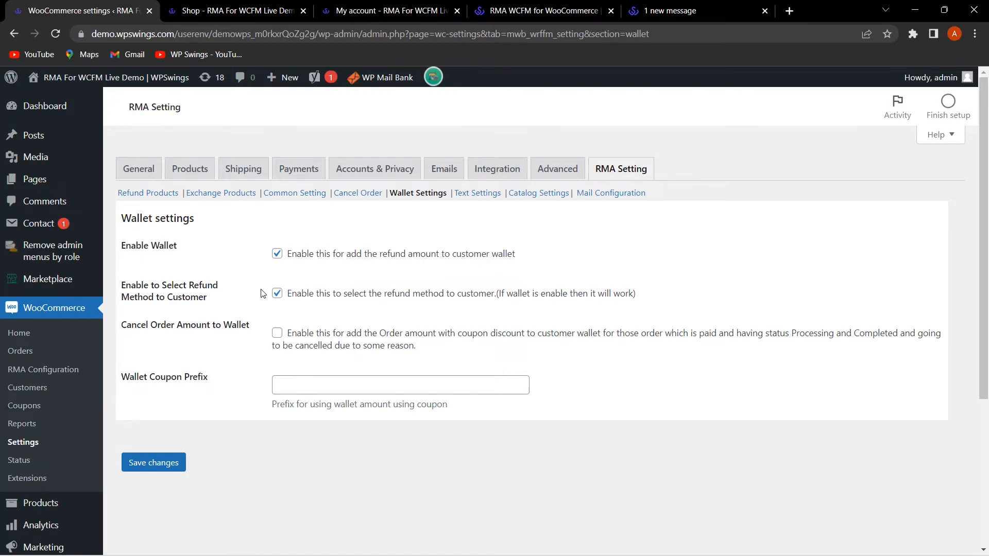
pyautogui.scroll(-1, 261, 293)
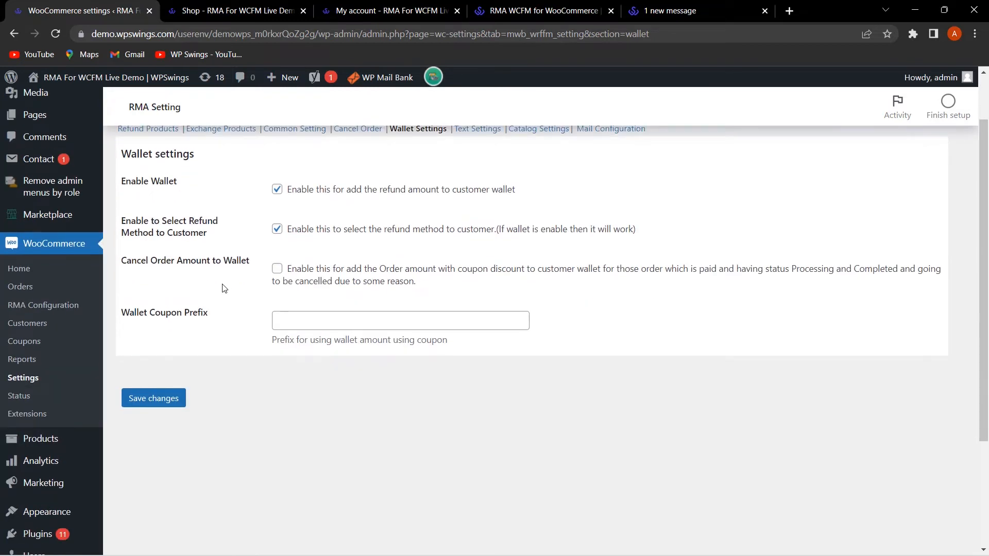
pyautogui.click(277, 269)
pyautogui.scroll(2, 324, 320)
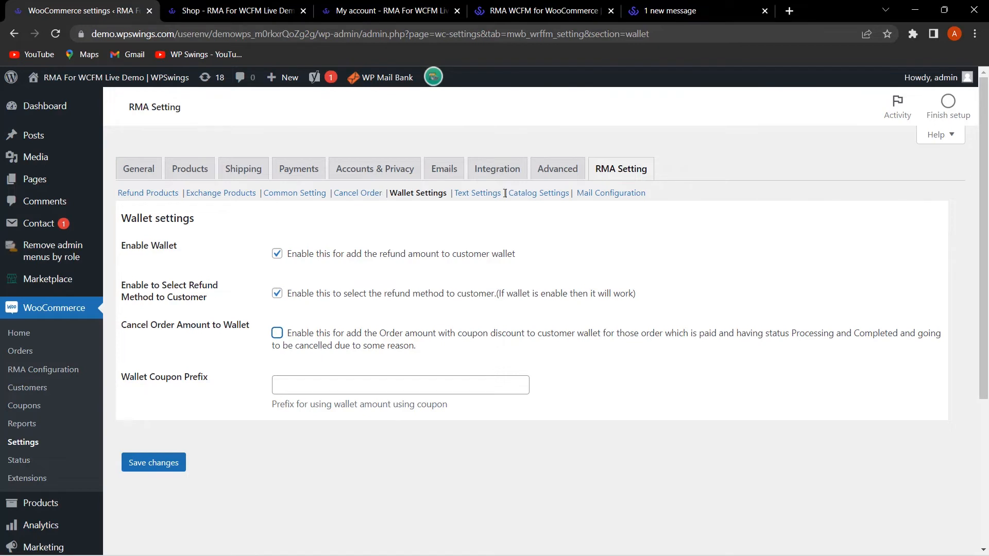
# - Review the RMA text settings for the frontend form heading, button texts and reason placeholders
pyautogui.click(482, 197)
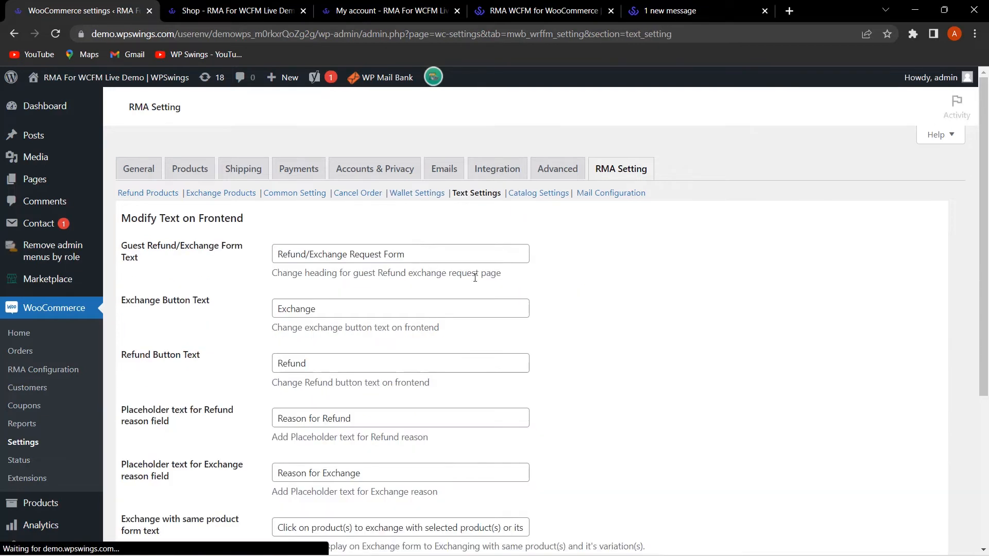
pyautogui.scroll(-1, 562, 286)
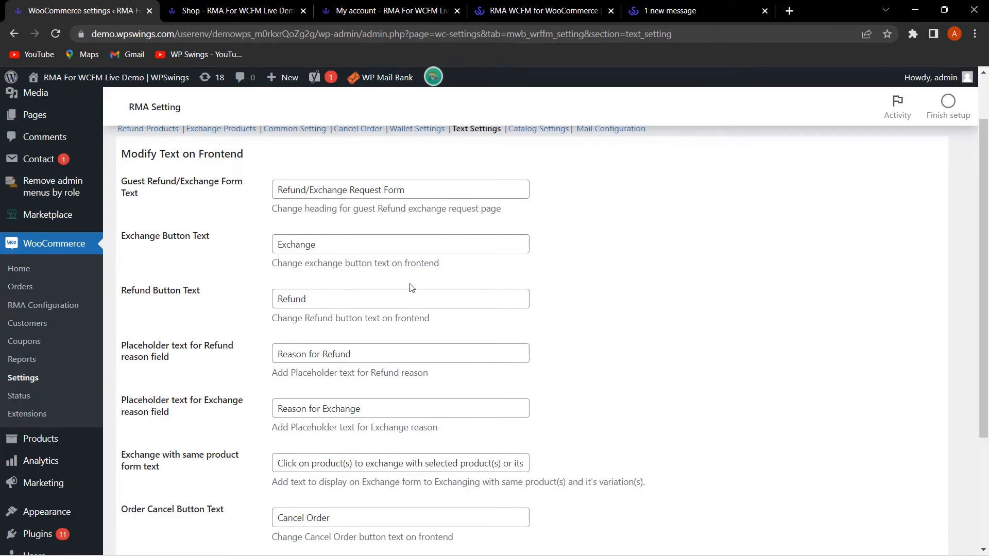
pyautogui.scroll(-3, 412, 288)
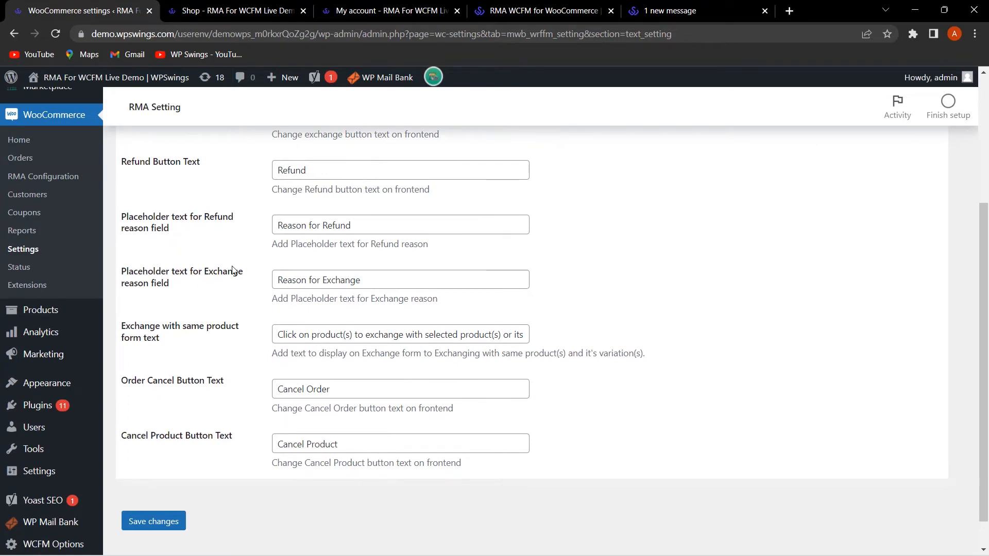
# - In the RMA catalog settings, name the default catalog "Catalog 1" and add the products Beanie, T-Shirt with Logo and Logo Collection
pyautogui.scroll(3, 228, 291)
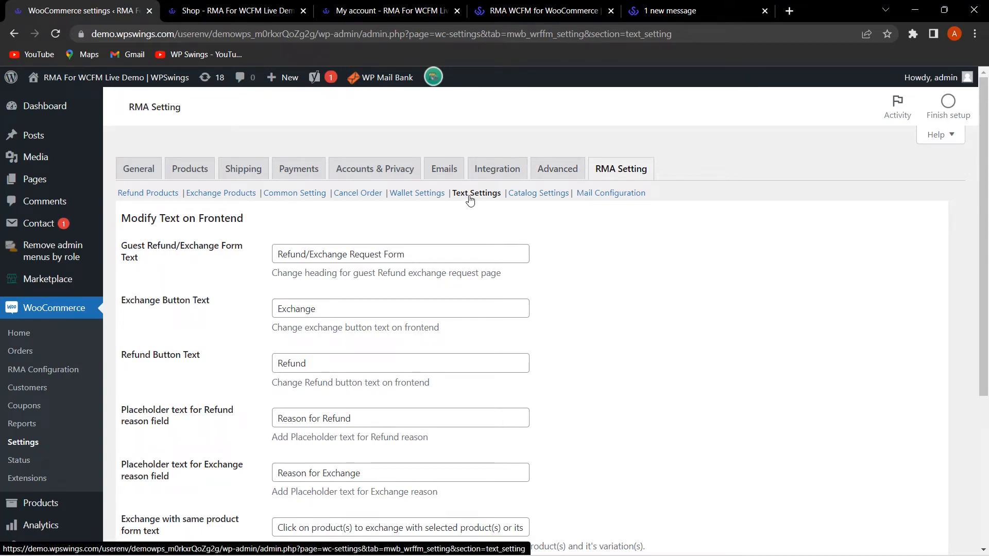
pyautogui.click(532, 200)
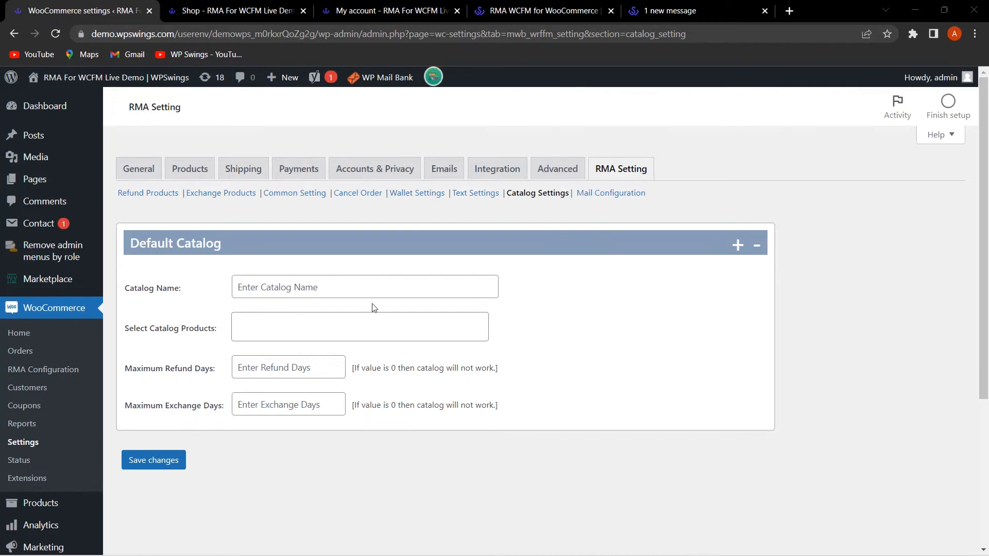
pyautogui.click(315, 290)
pyautogui.write('Catalog 1')
pyautogui.click(275, 326)
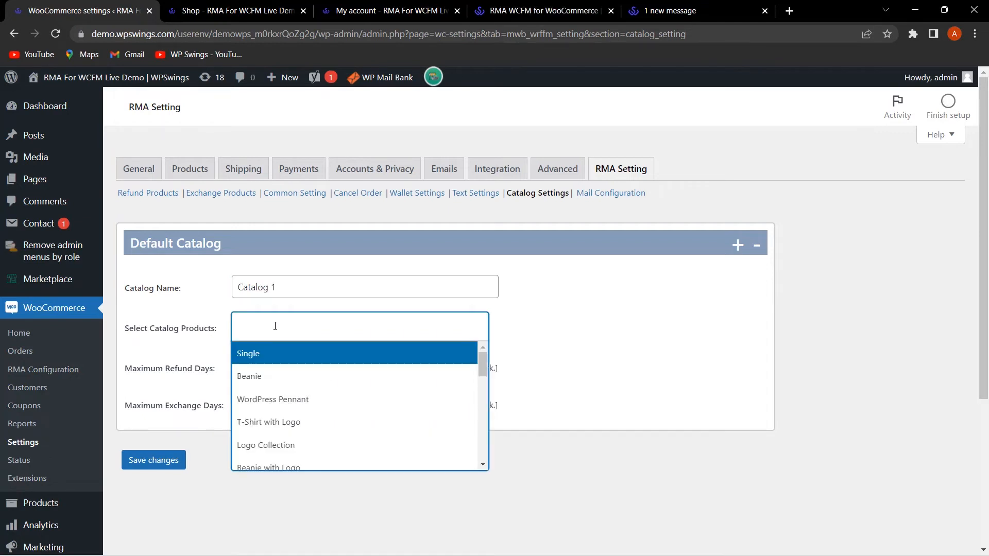
pyautogui.click(289, 378)
pyautogui.click(297, 332)
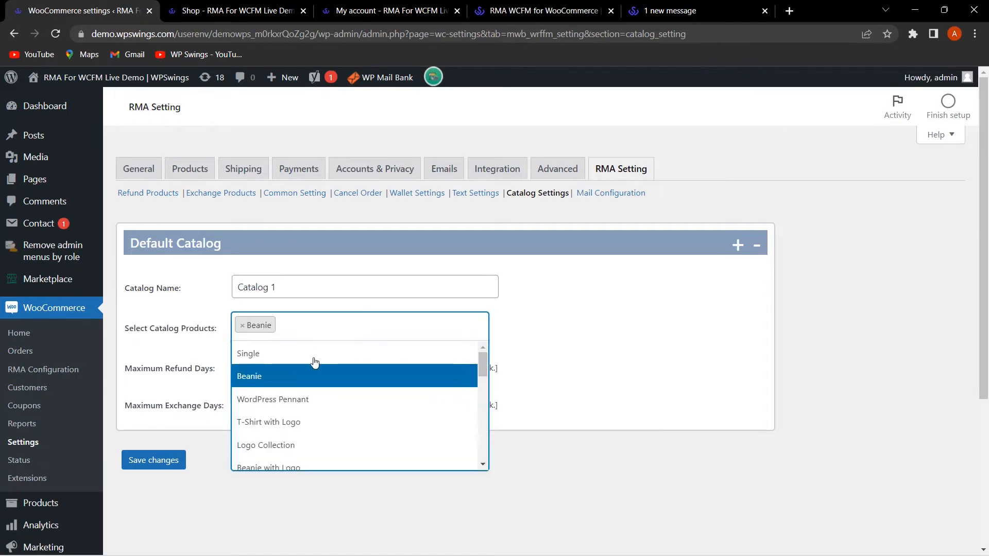
pyautogui.click(295, 427)
pyautogui.click(333, 321)
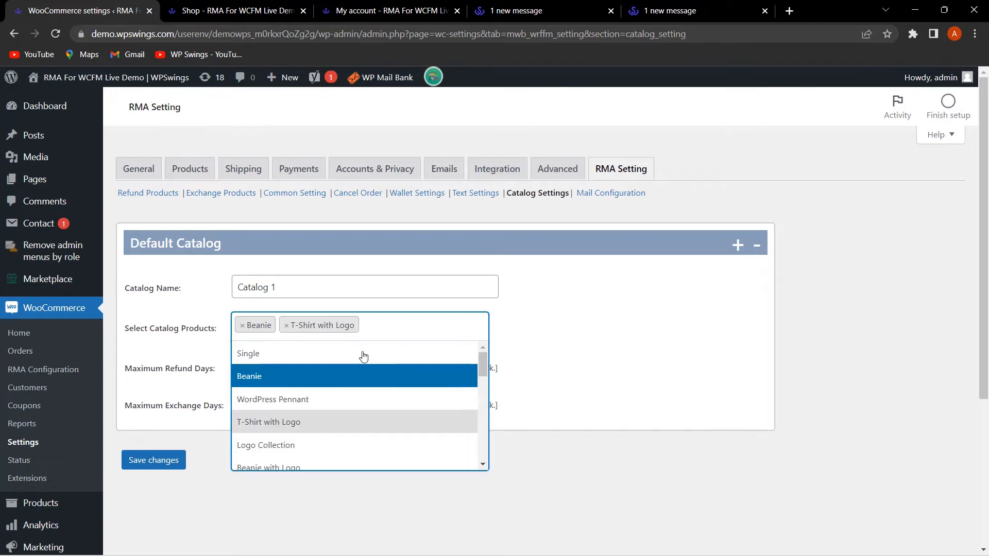
pyautogui.click(277, 446)
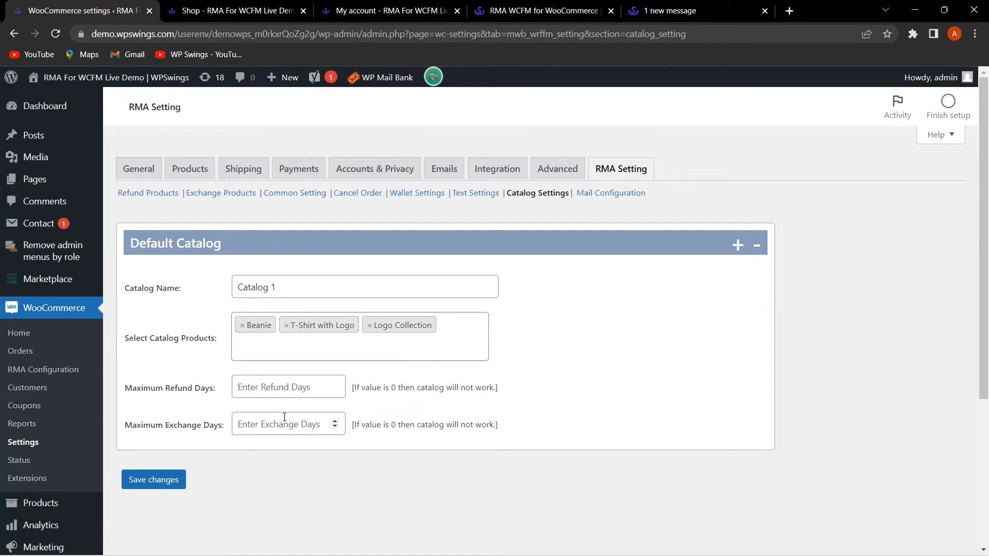
# - Set the maximum refund days and the maximum exchange days of Catalog 1 to 1
pyautogui.click(267, 386)
pyautogui.write('1')
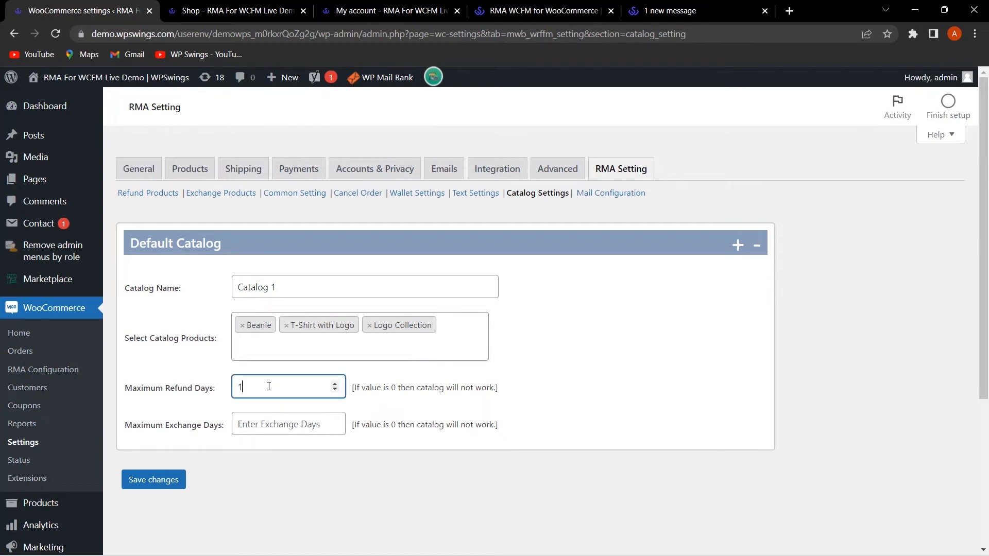
pyautogui.click(582, 395)
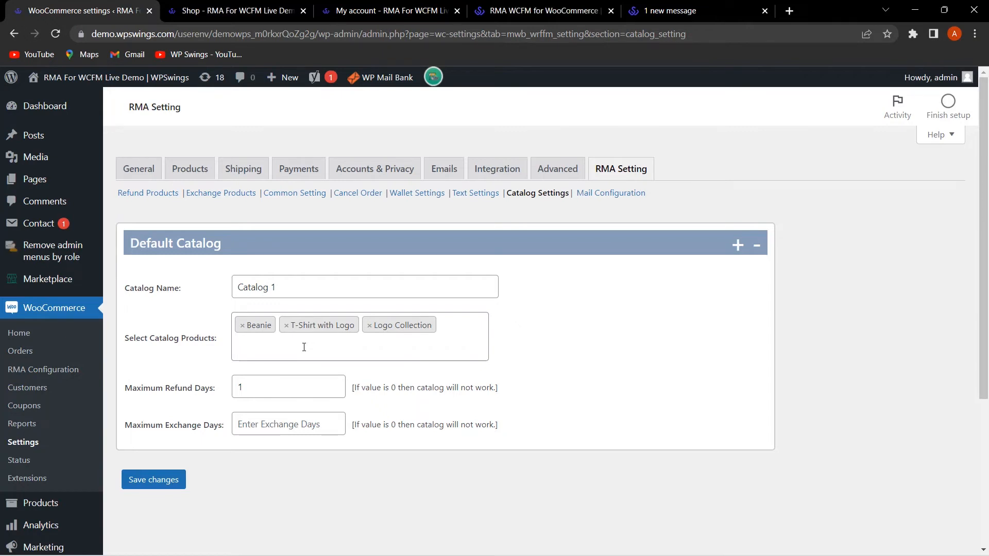
pyautogui.click(267, 426)
pyautogui.write('1')
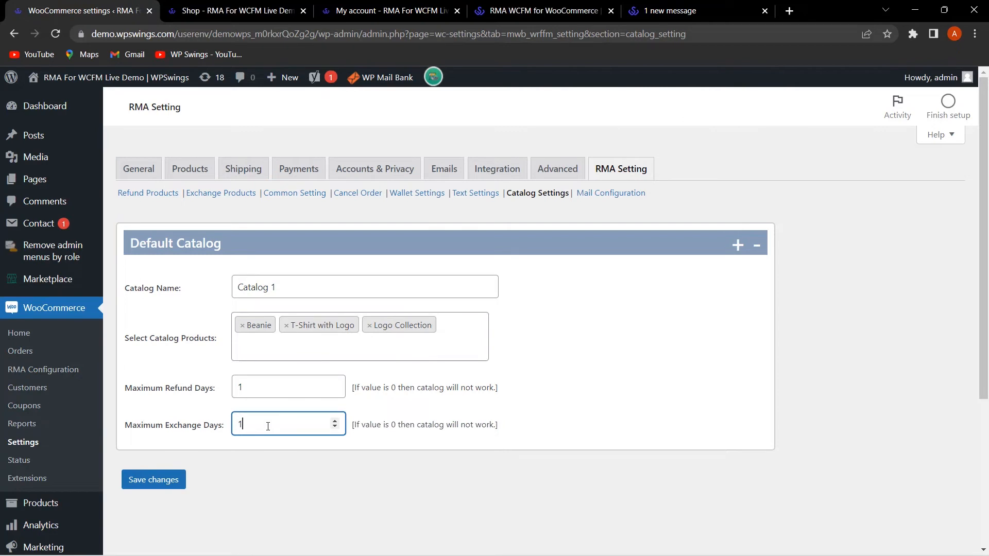
pyautogui.click(332, 476)
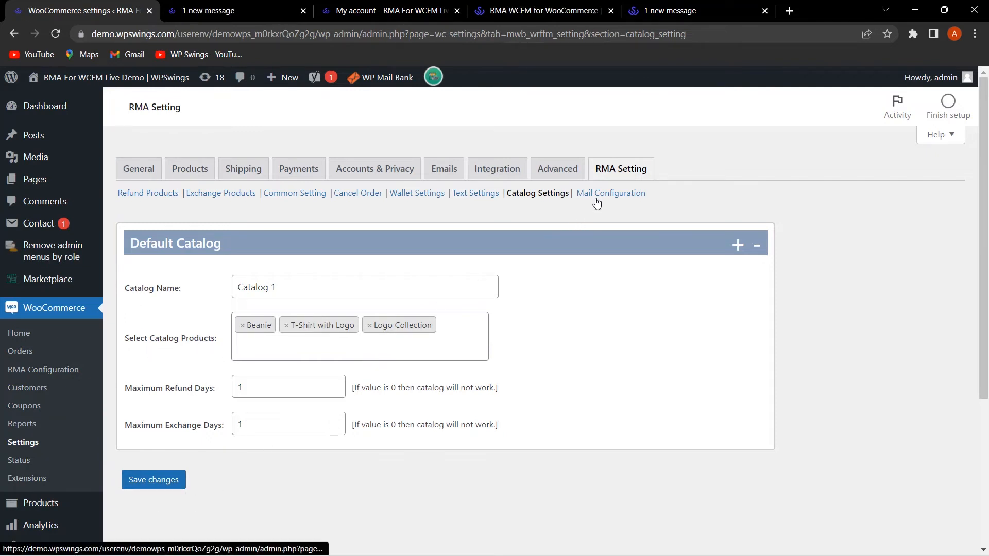
# - Review the RMA mail configuration's basic sender, header and footer settings and its predefined refund reasons
pyautogui.click(616, 197)
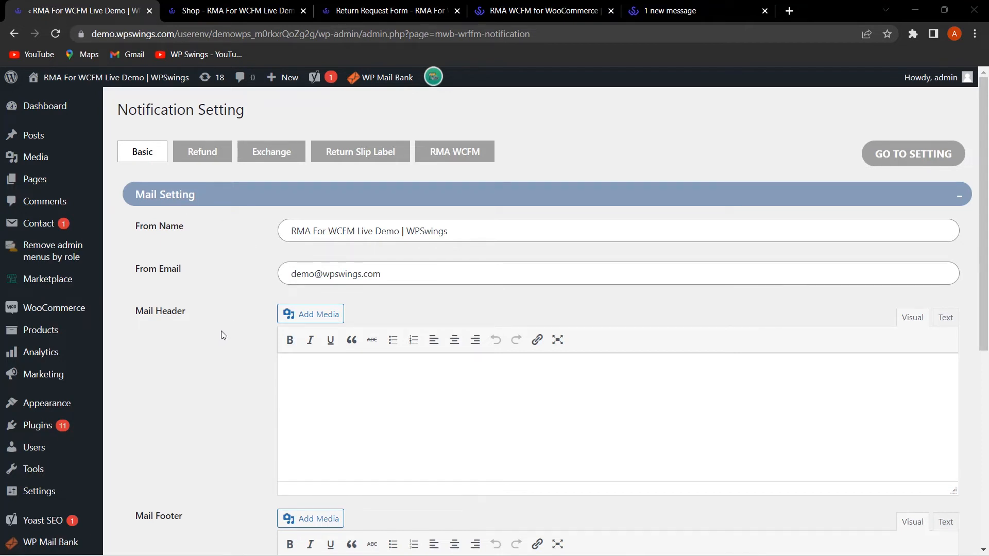
pyautogui.scroll(-3, 162, 348)
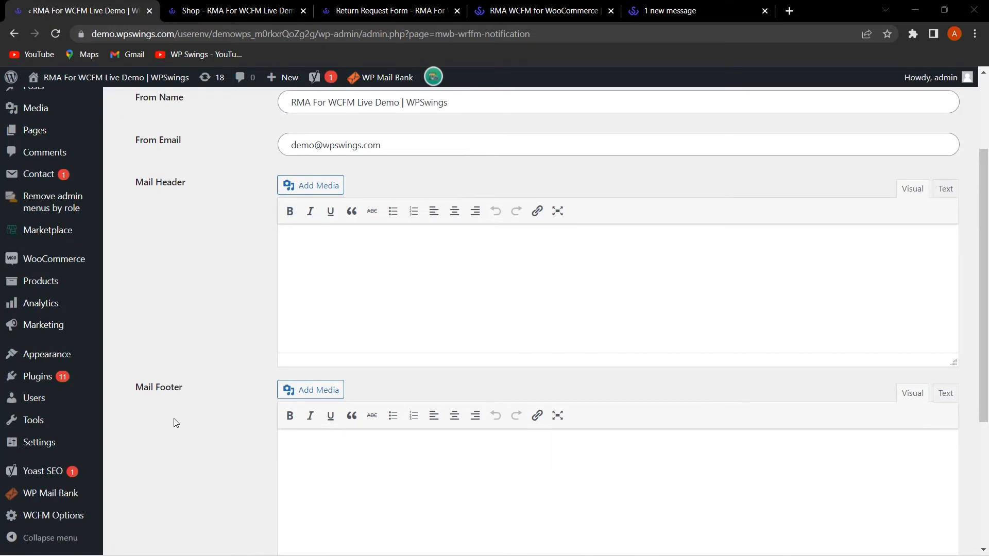
pyautogui.scroll(-4, 218, 424)
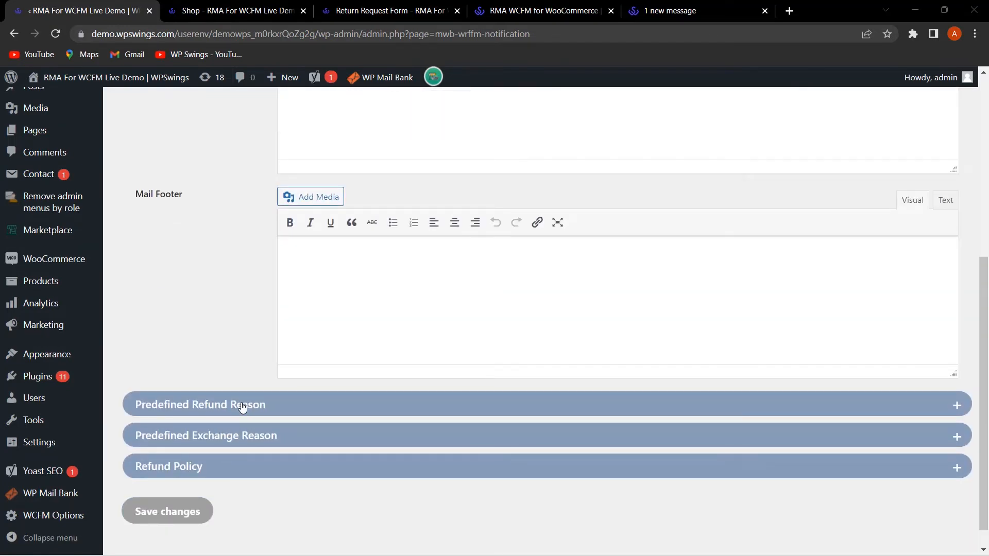
pyautogui.click(242, 407)
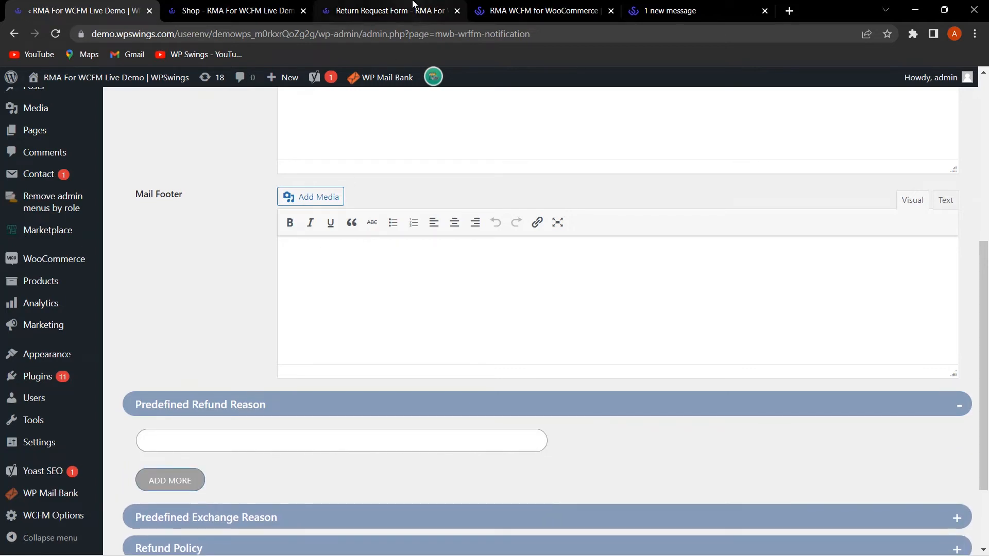
# - Check the available refund subjects in the refund request form of the completed $20.00 order in the customer account
pyautogui.click(267, 14)
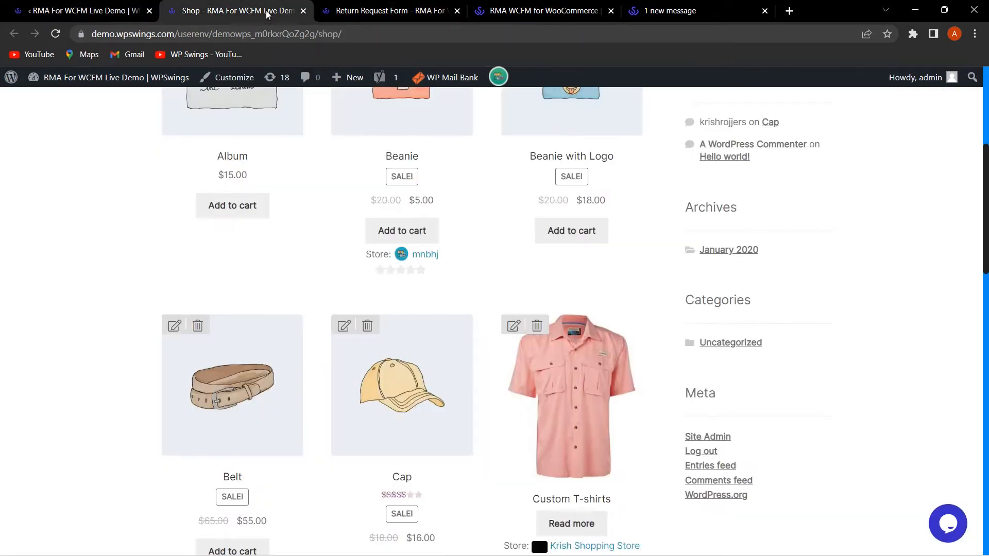
pyautogui.scroll(5, 494, 238)
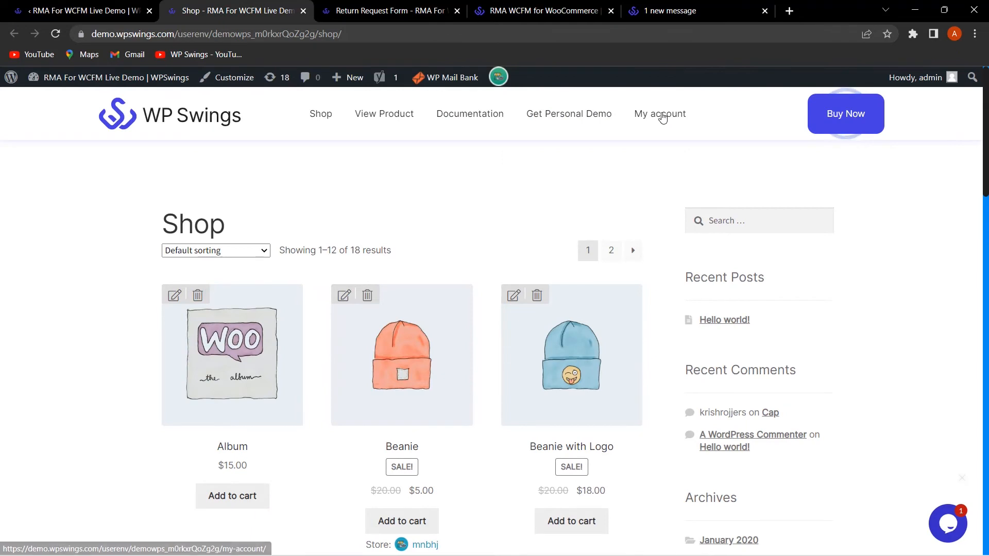
pyautogui.click(663, 114)
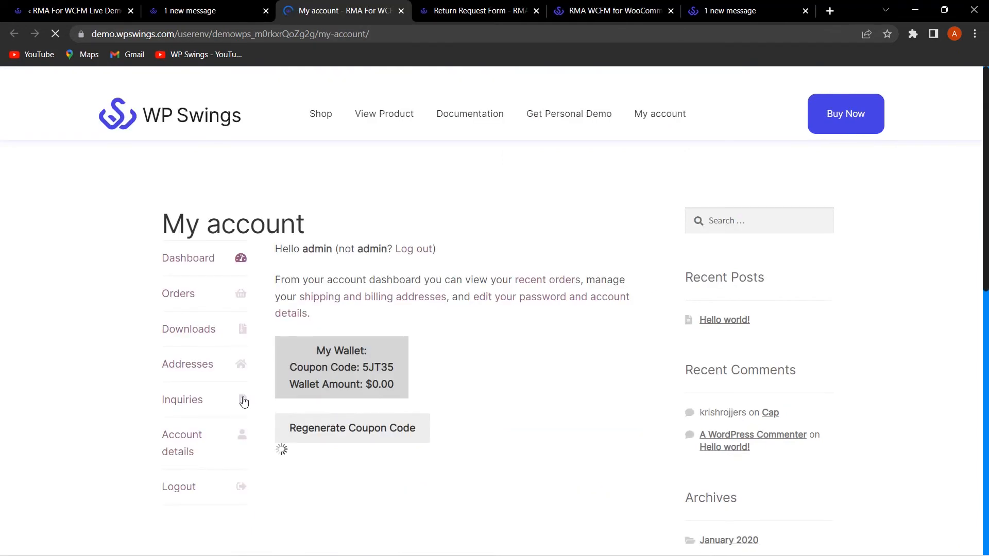
pyautogui.click(188, 294)
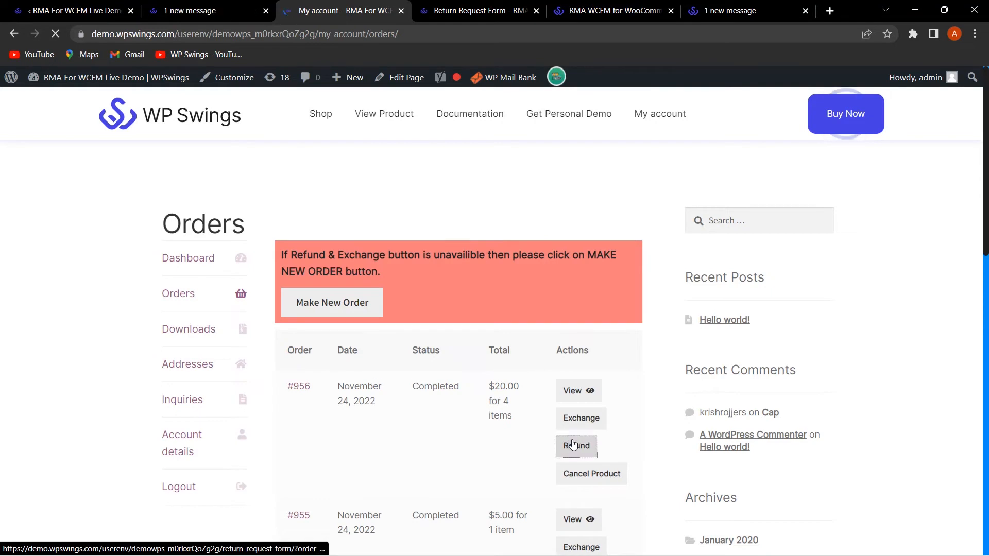
pyautogui.scroll(-3, 457, 390)
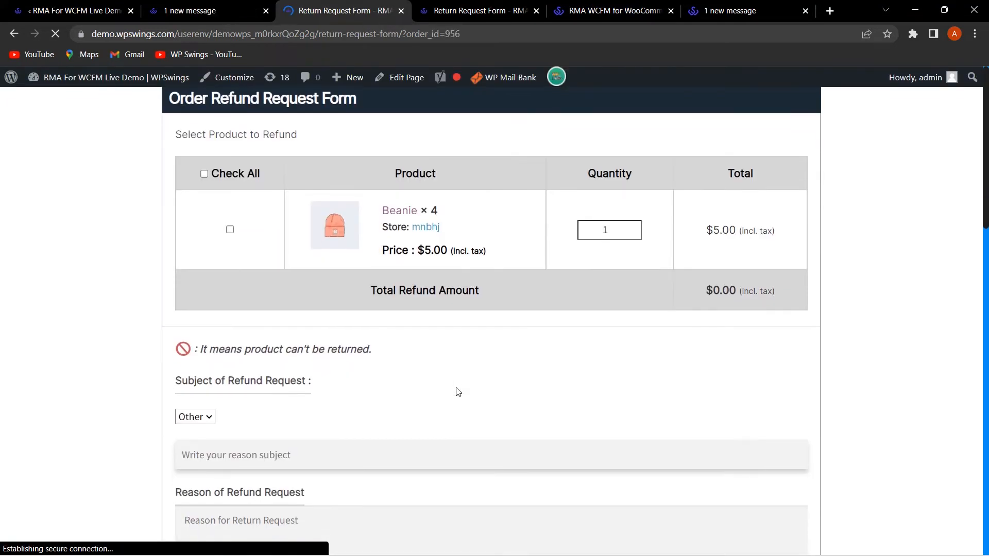
pyautogui.scroll(-2, 413, 403)
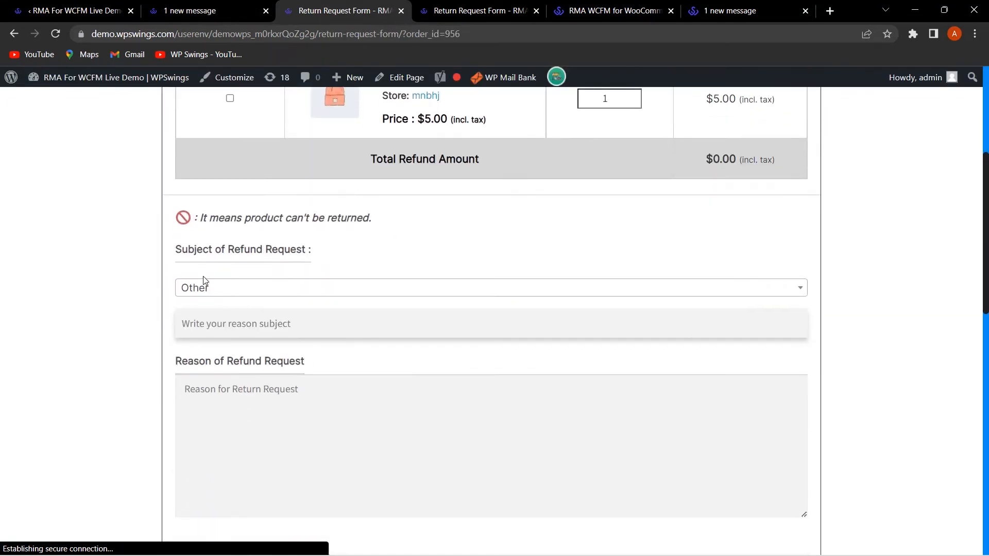
pyautogui.click(305, 293)
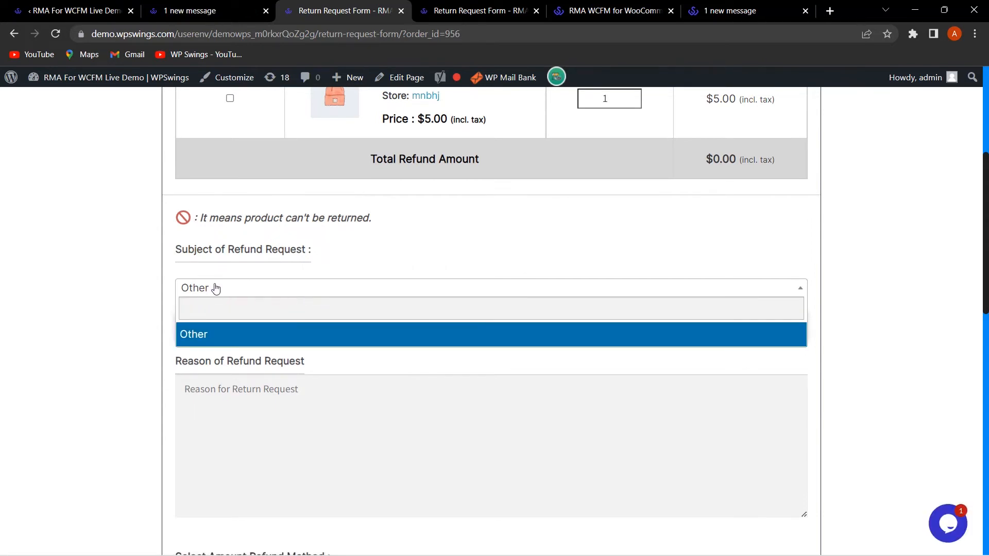
# - Add "Damaged" and "Wrong Product" as predefined refund reasons in the notification settings
pyautogui.click(48, 4)
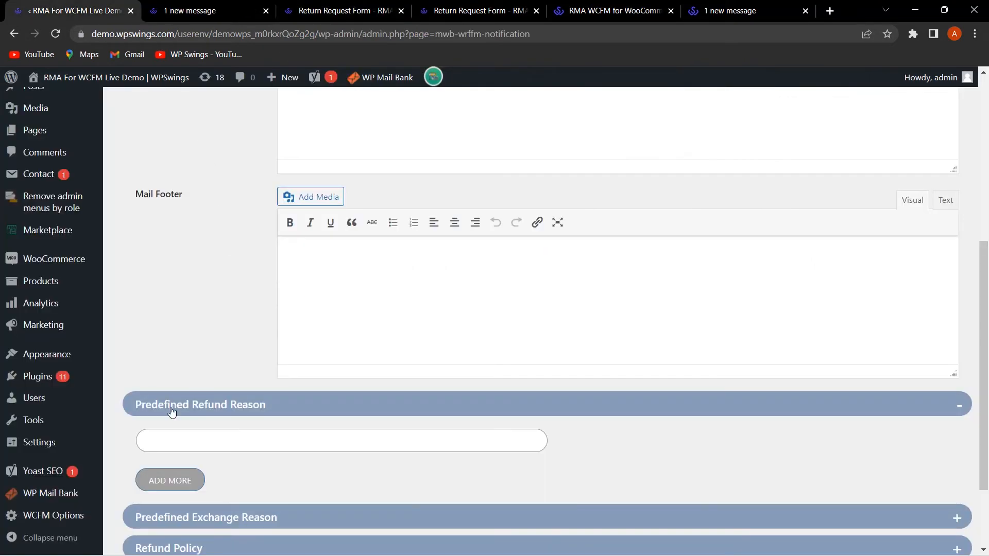
pyautogui.click(225, 442)
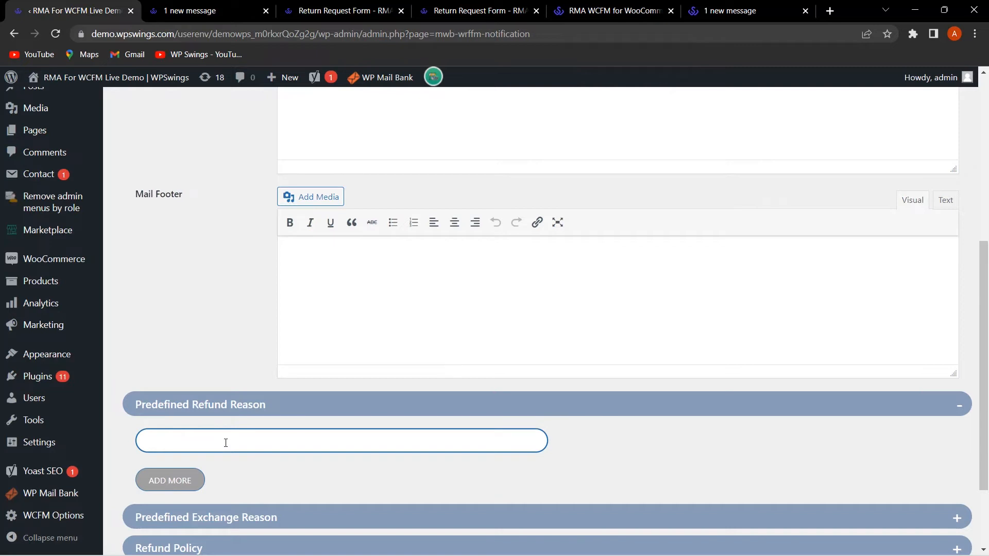
pyautogui.write('Damaged')
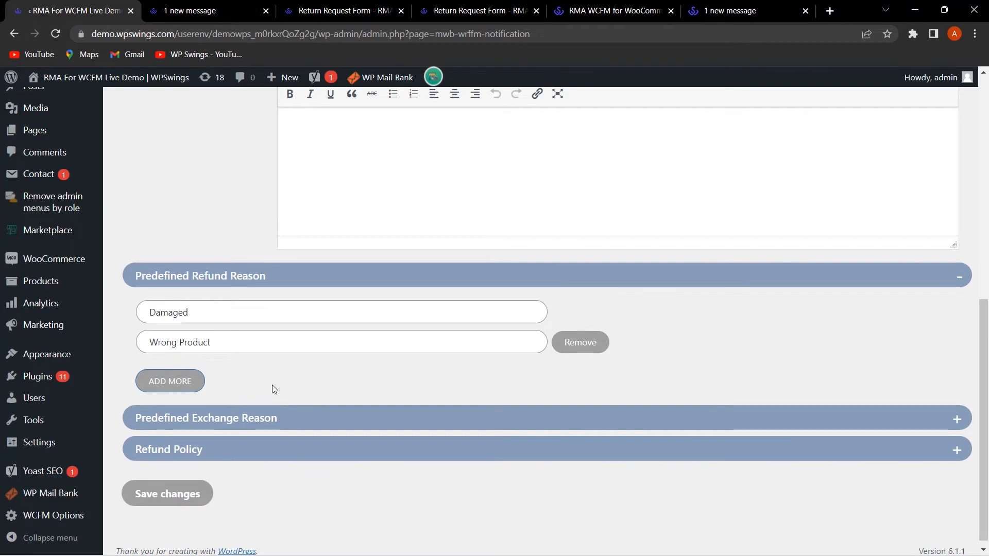
pyautogui.click(267, 418)
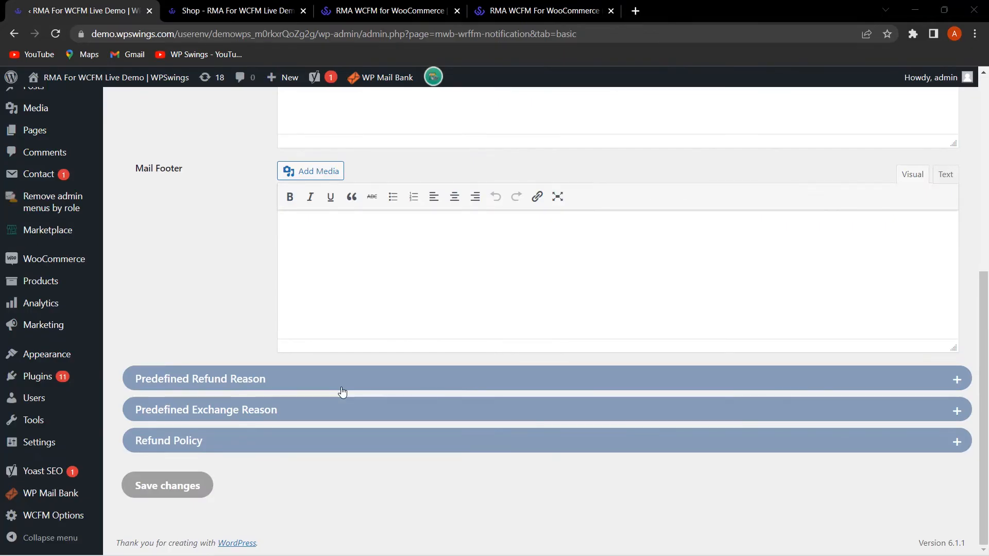
# - Try a price-based refund policy with reductions of 50% for 1 day and 70% for 2 days, and disable it
pyautogui.click(247, 446)
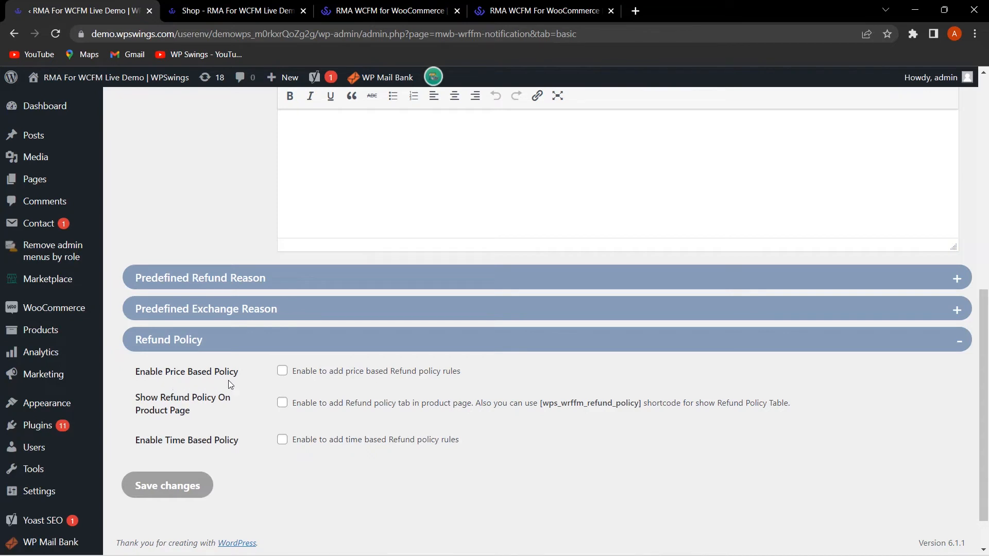
pyautogui.click(282, 371)
pyautogui.scroll(-3, 353, 387)
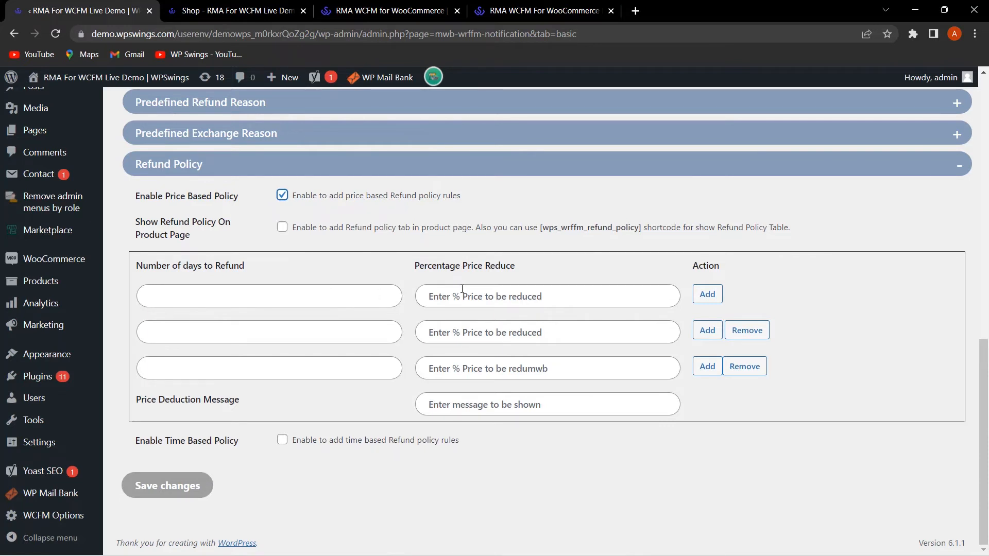
pyautogui.click(311, 296)
pyautogui.write('1')
pyautogui.click(466, 297)
pyautogui.write('50')
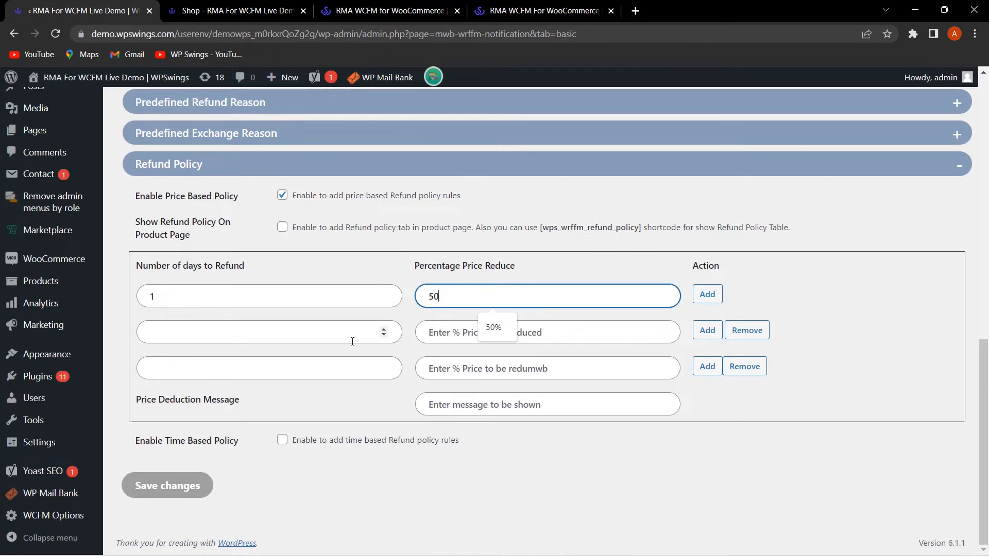
pyautogui.click(328, 337)
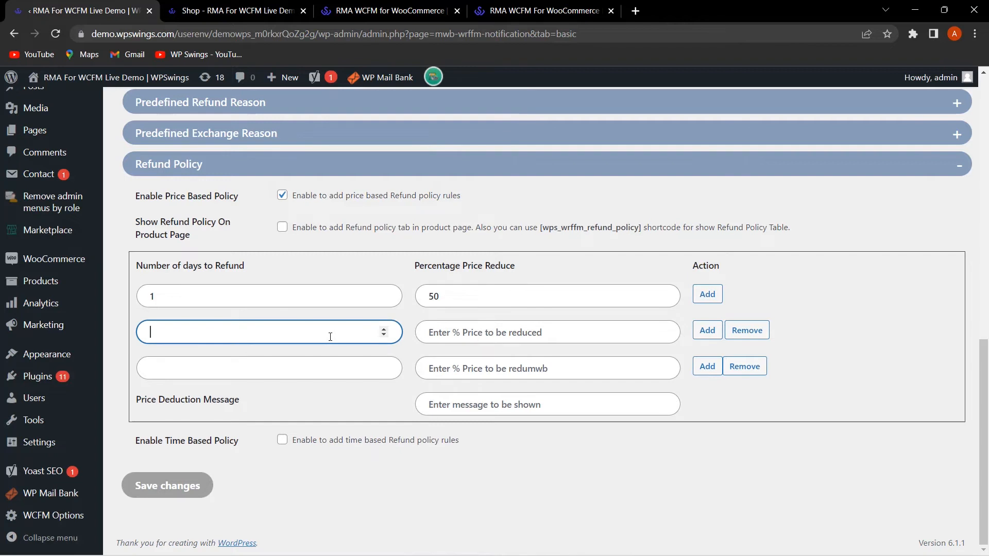
pyautogui.write('2')
pyautogui.click(472, 332)
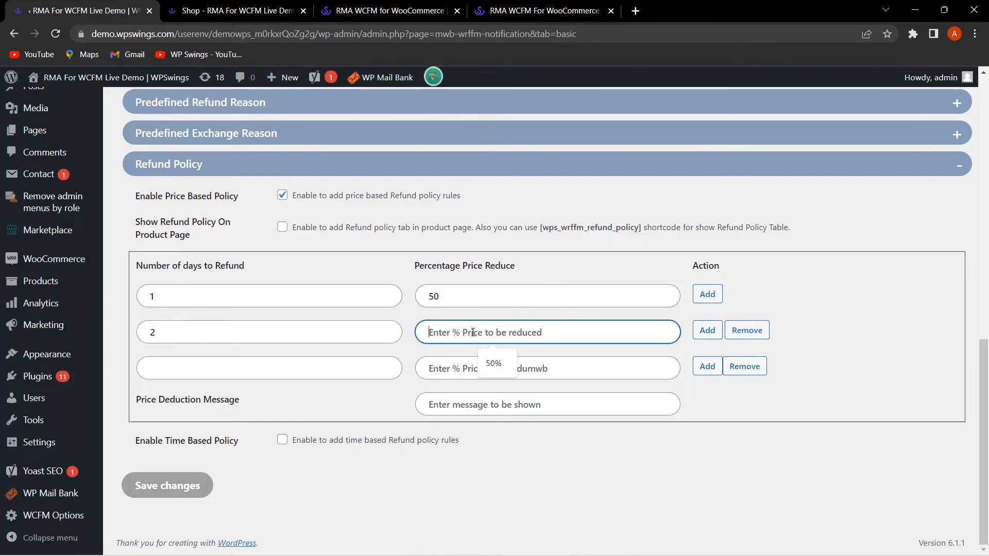
pyautogui.write('70')
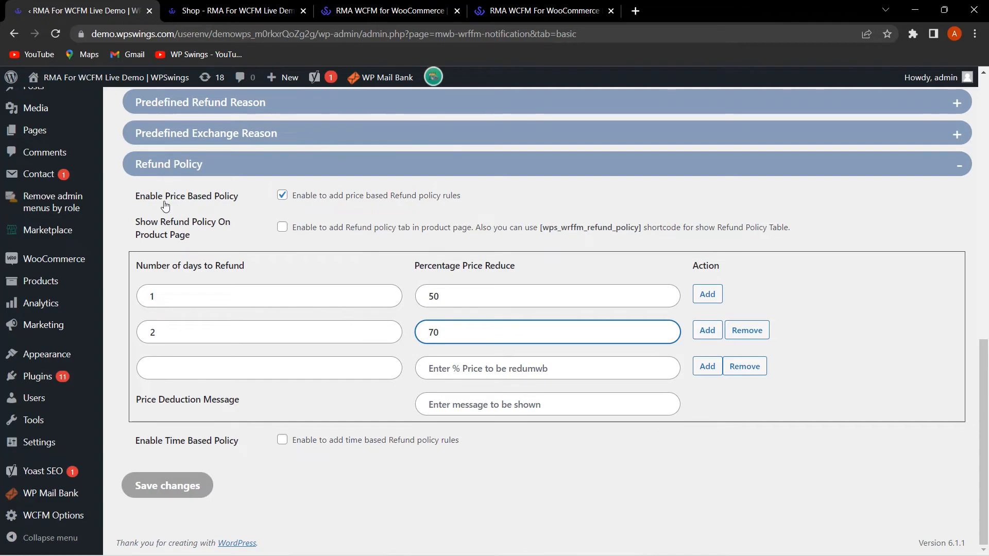
pyautogui.click(282, 196)
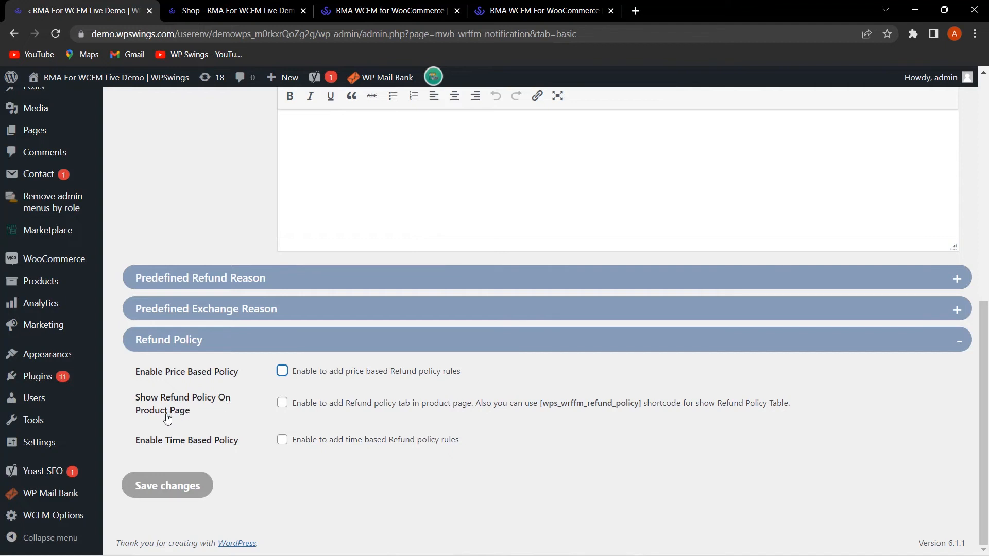
# - Enable showing the refund policy on the product page and the time-based refund policy, and save the notification settings
pyautogui.click(282, 404)
pyautogui.click(283, 403)
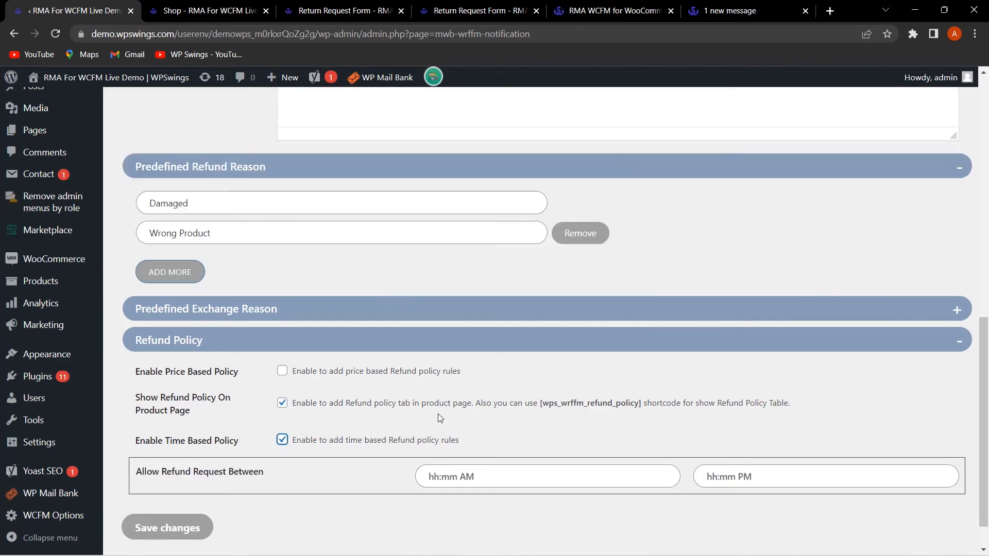
pyautogui.scroll(-1, 286, 443)
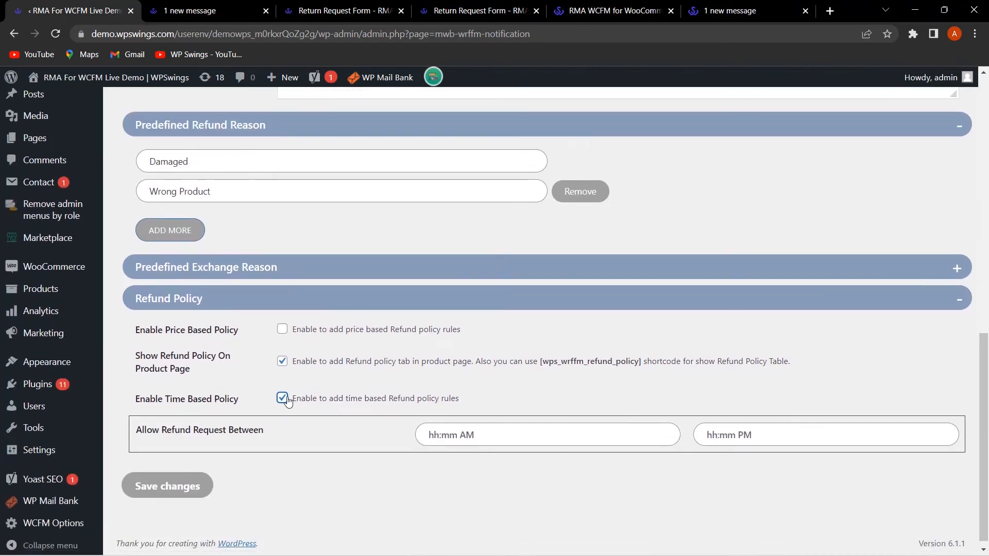
pyautogui.click(473, 436)
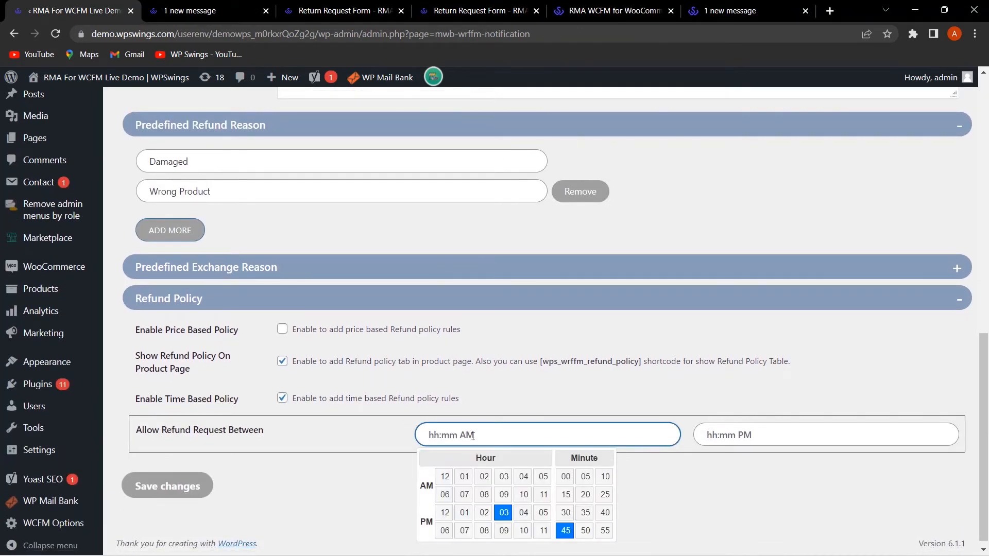
pyautogui.click(307, 475)
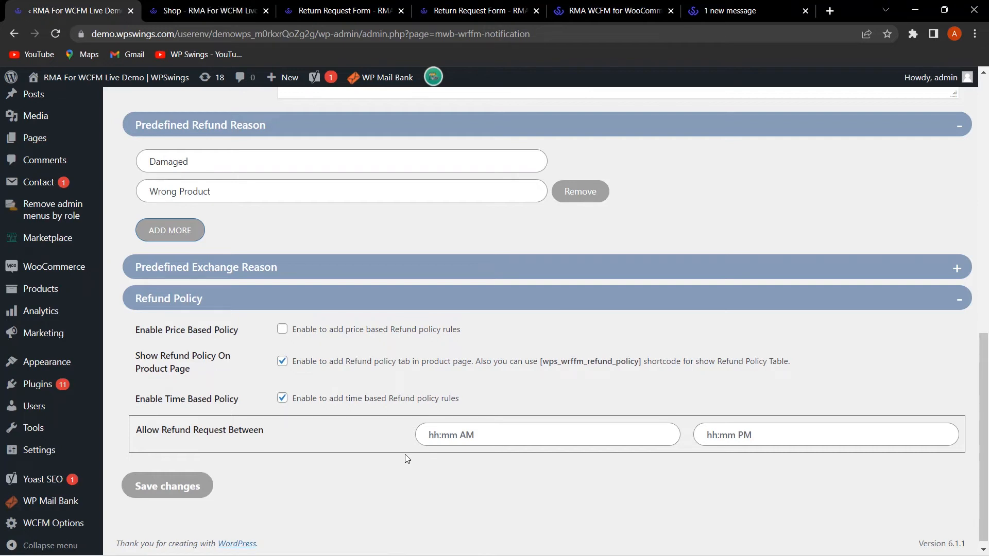
pyautogui.scroll(1, 234, 234)
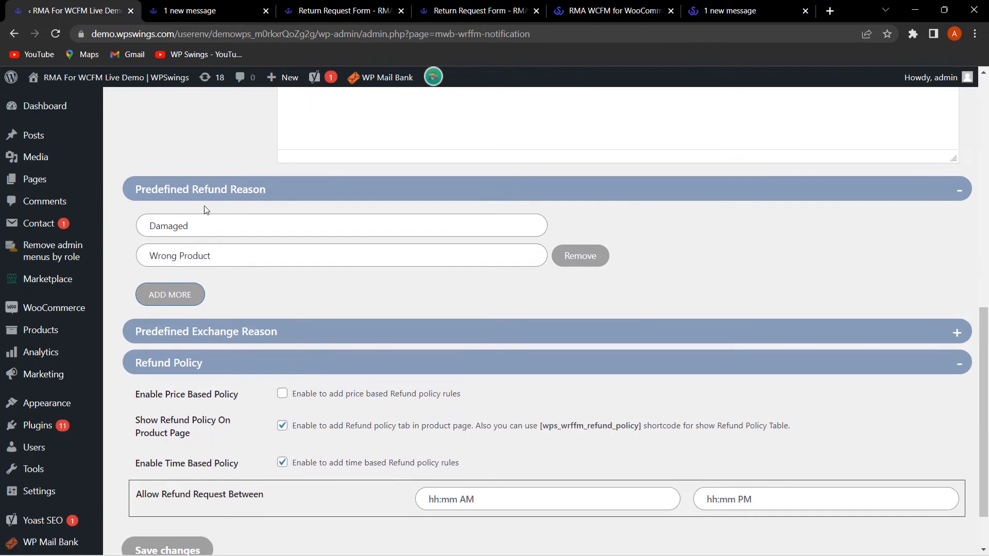
pyautogui.scroll(-1, 334, 453)
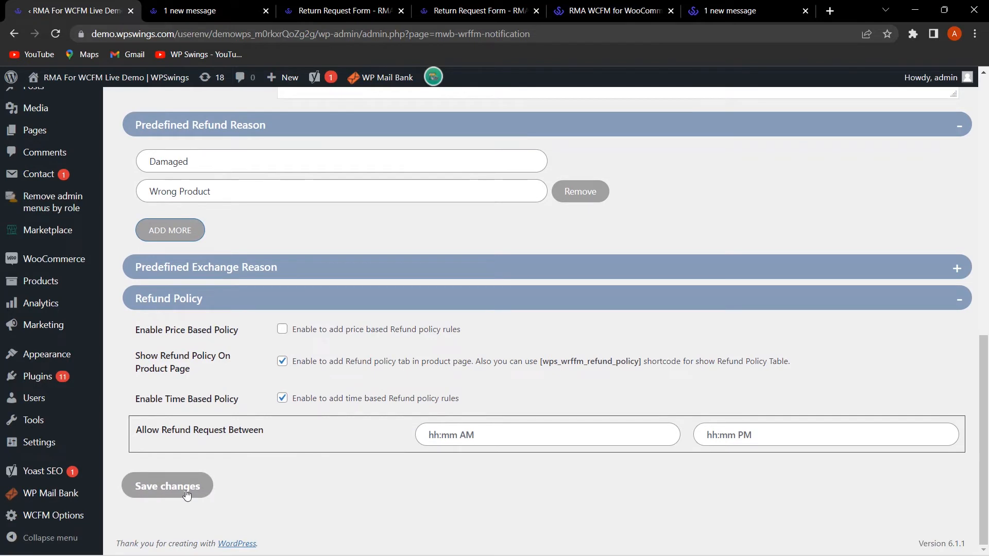
pyautogui.click(184, 489)
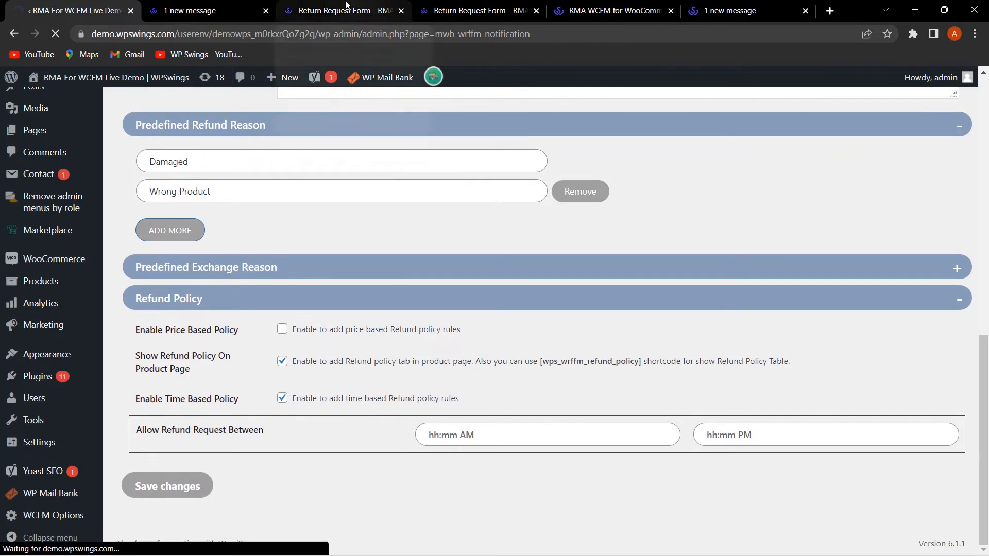
# - Reload the customer's refund request form and check the subjects available for the request
pyautogui.click(363, 10)
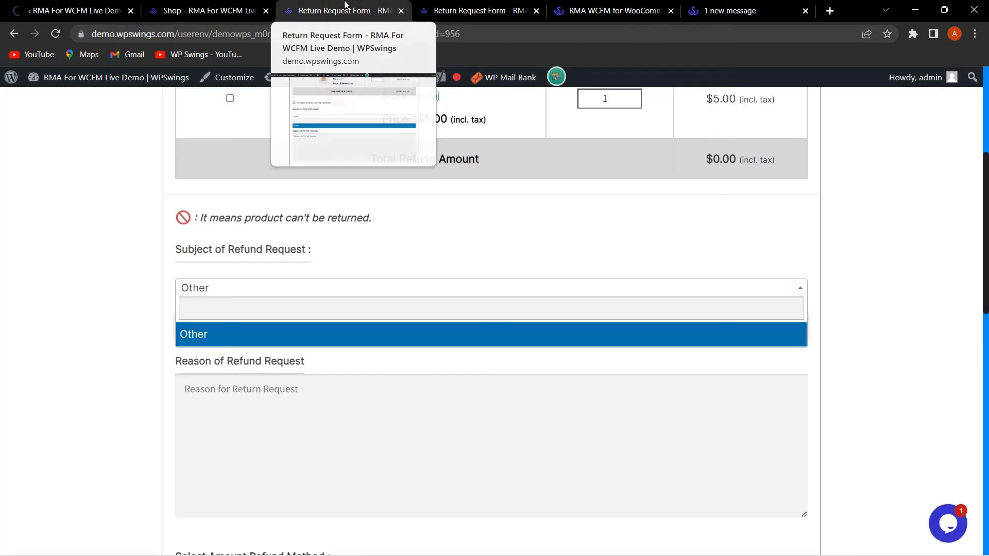
pyautogui.click(56, 34)
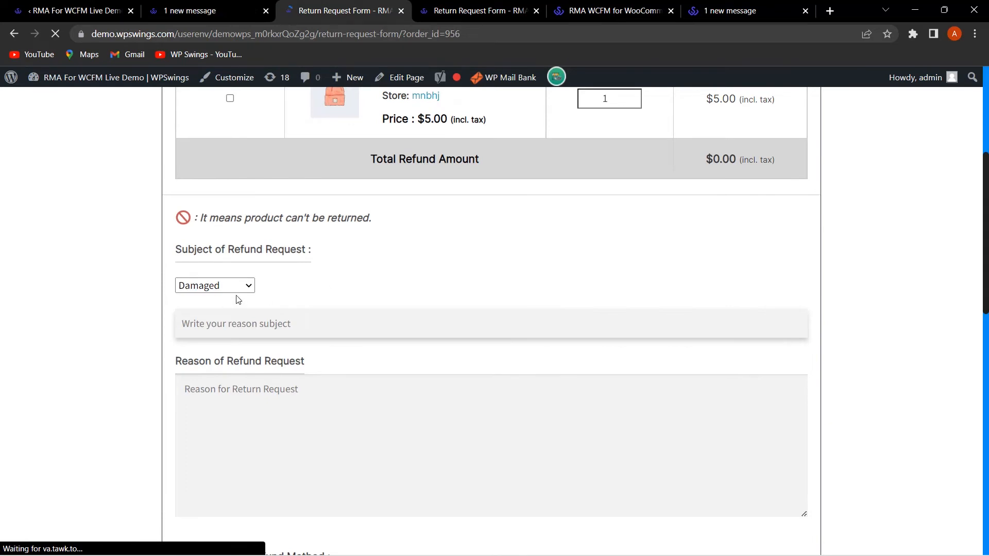
pyautogui.click(245, 288)
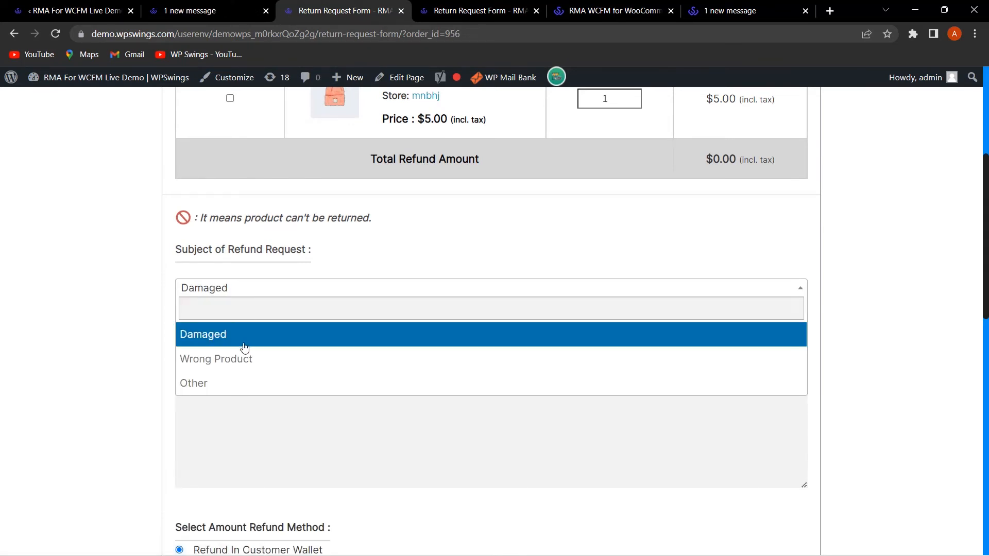
# - Return to the basic notification settings and review the saved refund policy options
pyautogui.click(96, 7)
pyautogui.scroll(-5, 237, 287)
pyautogui.scroll(-3, 236, 289)
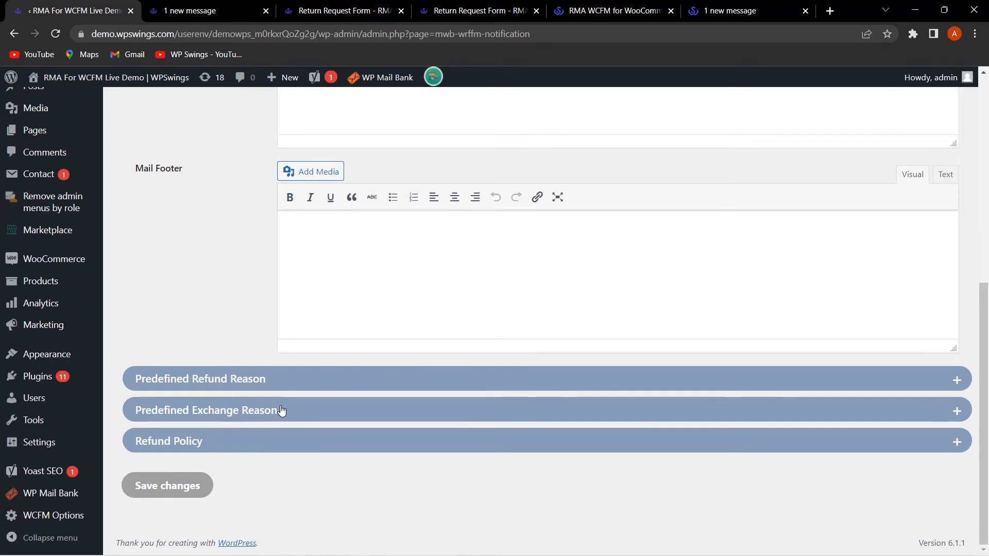
pyautogui.click(251, 447)
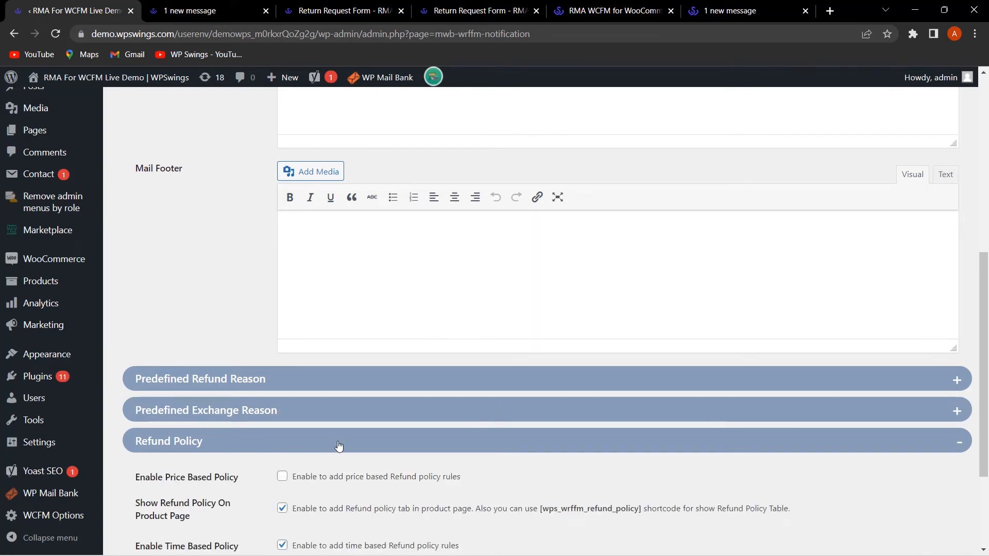
pyautogui.scroll(-3, 340, 441)
pyautogui.scroll(8, 355, 435)
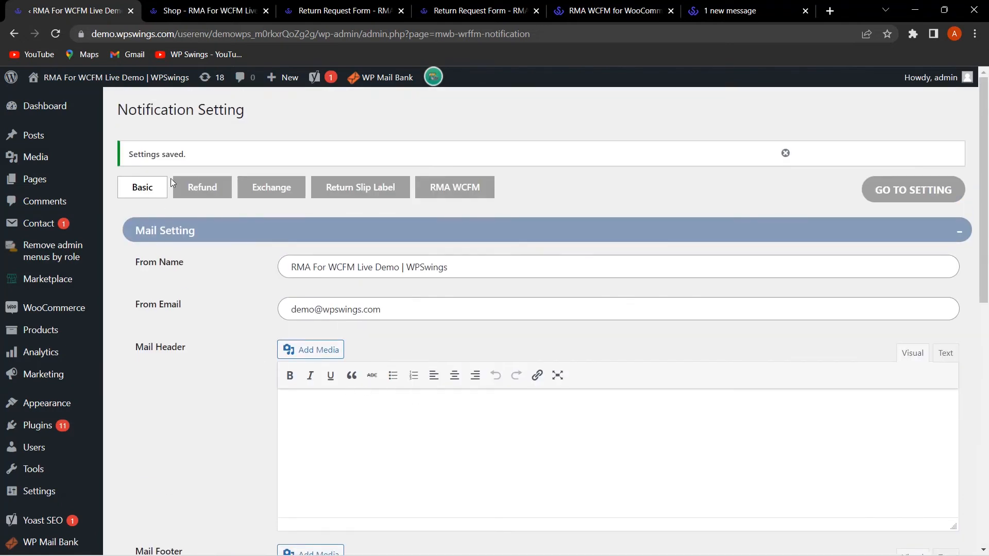
# - Review the refund notification shortcodes, merchant subject and auto-accept refund request email settings
pyautogui.click(201, 194)
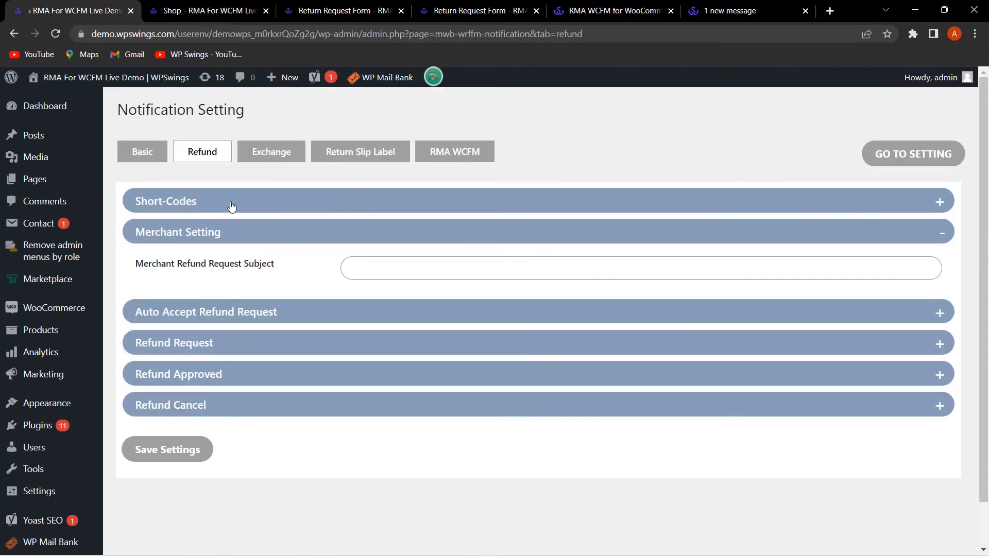
pyautogui.click(235, 206)
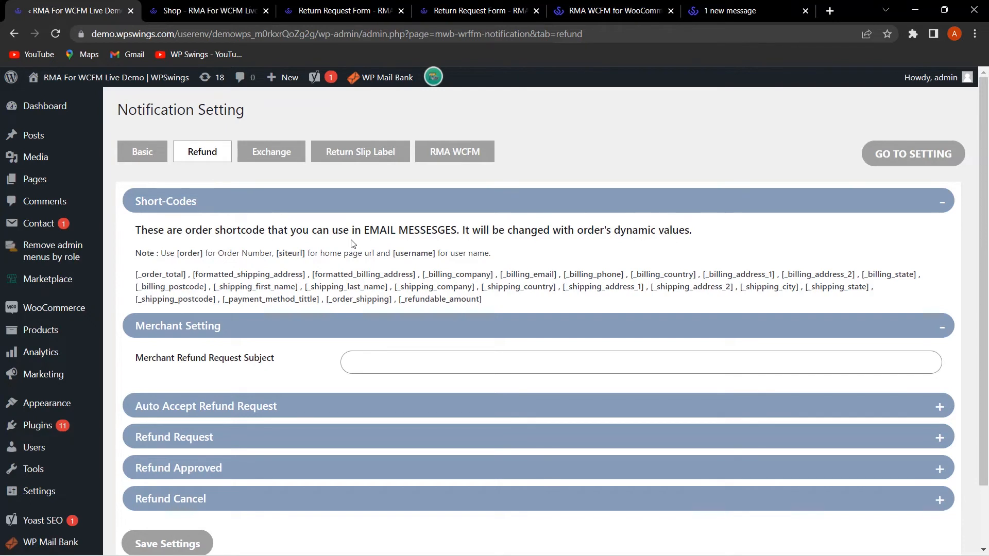
pyautogui.scroll(-1, 354, 244)
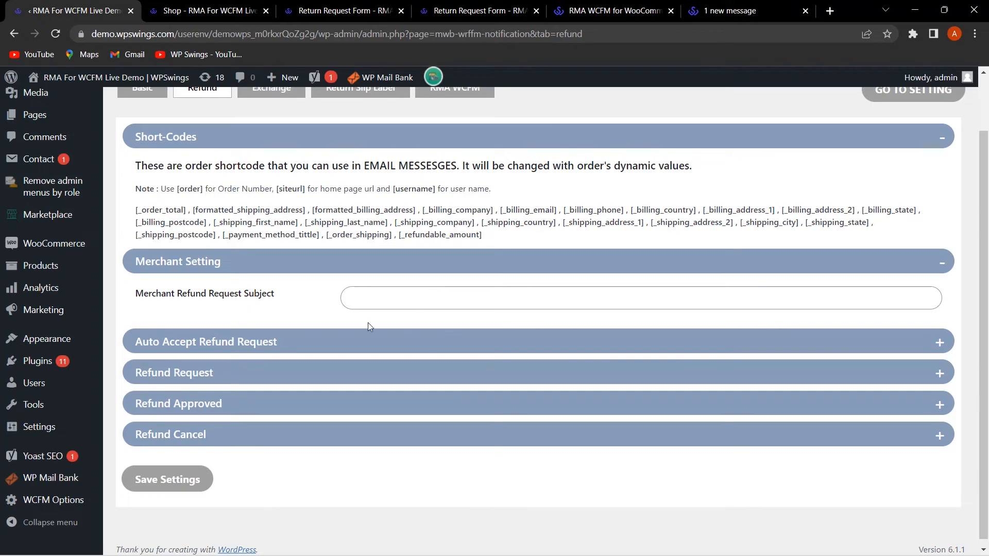
pyautogui.click(288, 342)
pyautogui.scroll(-3, 288, 342)
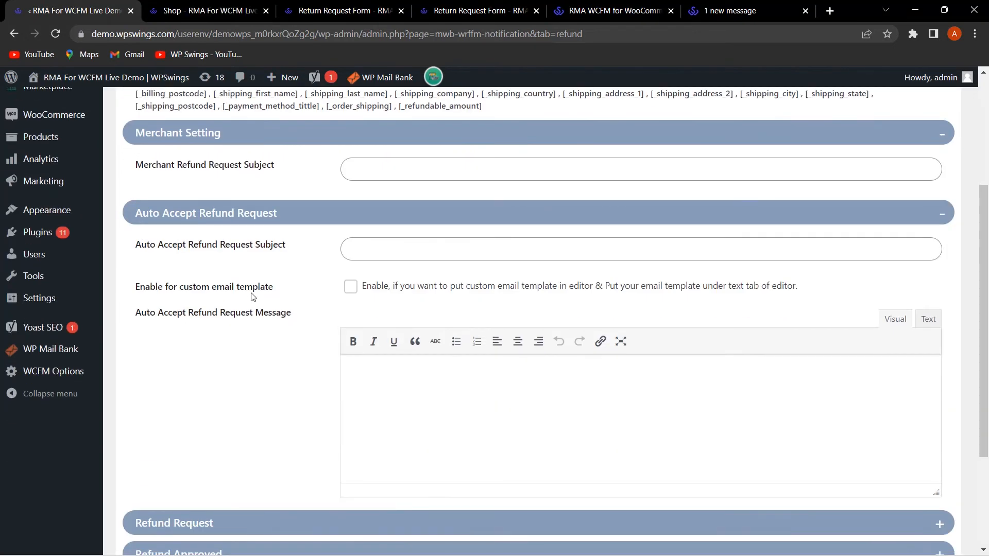
pyautogui.scroll(-1, 335, 304)
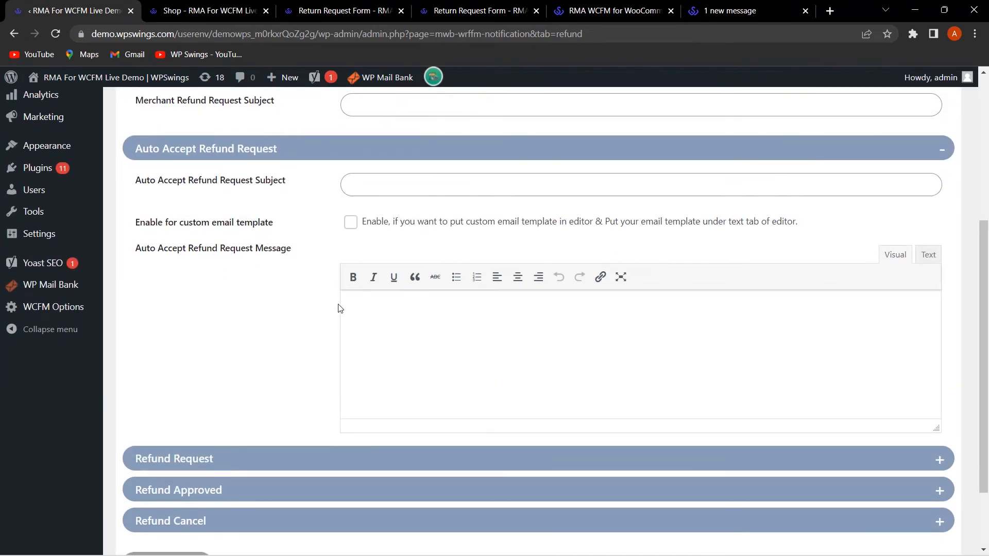
pyautogui.scroll(-1, 293, 317)
pyautogui.scroll(2, 294, 317)
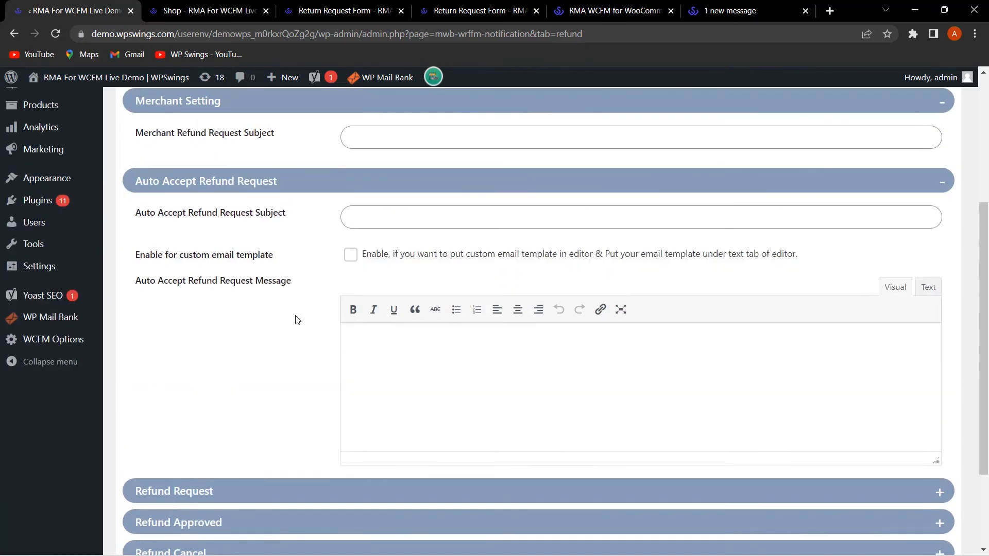
pyautogui.scroll(-2, 263, 371)
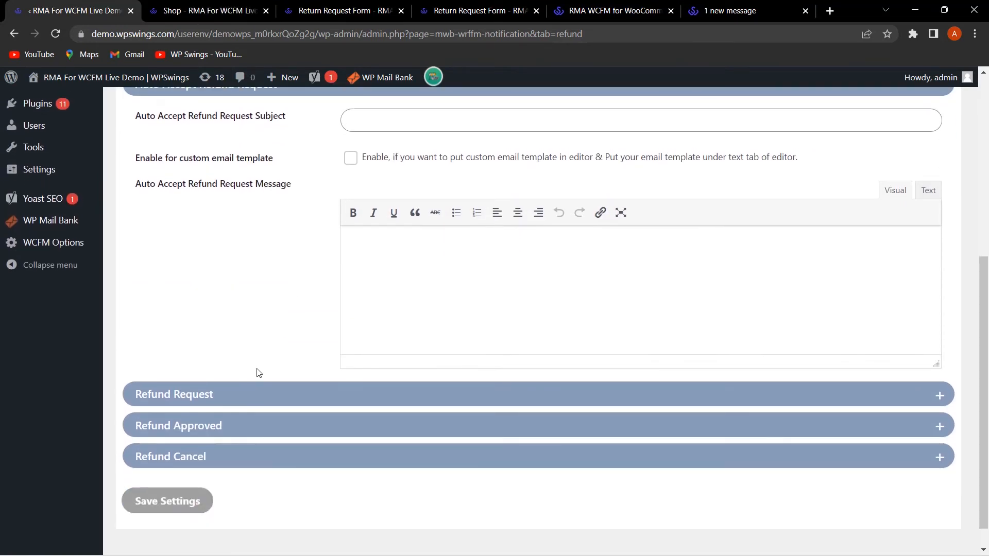
# - Review the email subject, custom template and message settings for received and approved refund requests
pyautogui.click(232, 401)
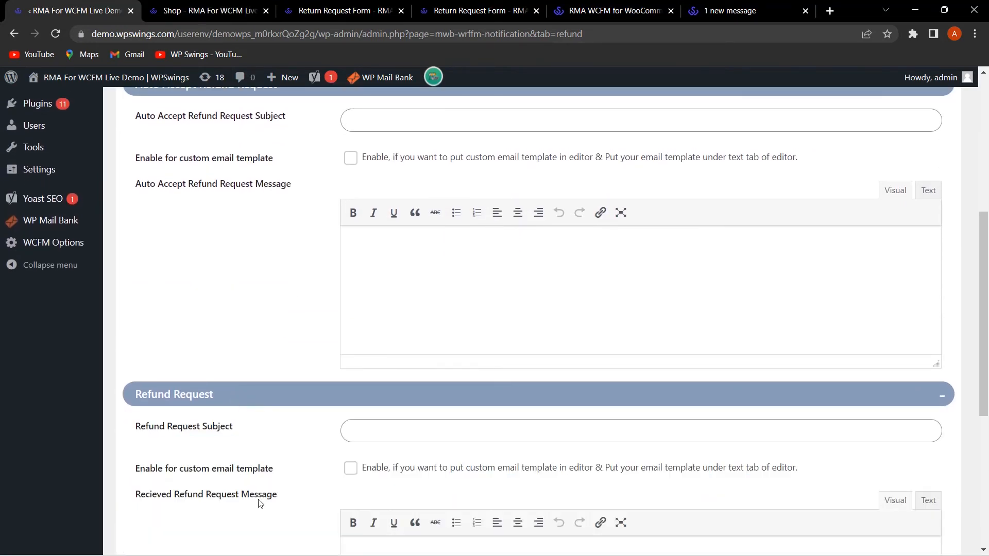
pyautogui.scroll(-4, 268, 479)
pyautogui.click(240, 456)
pyautogui.scroll(-6, 262, 464)
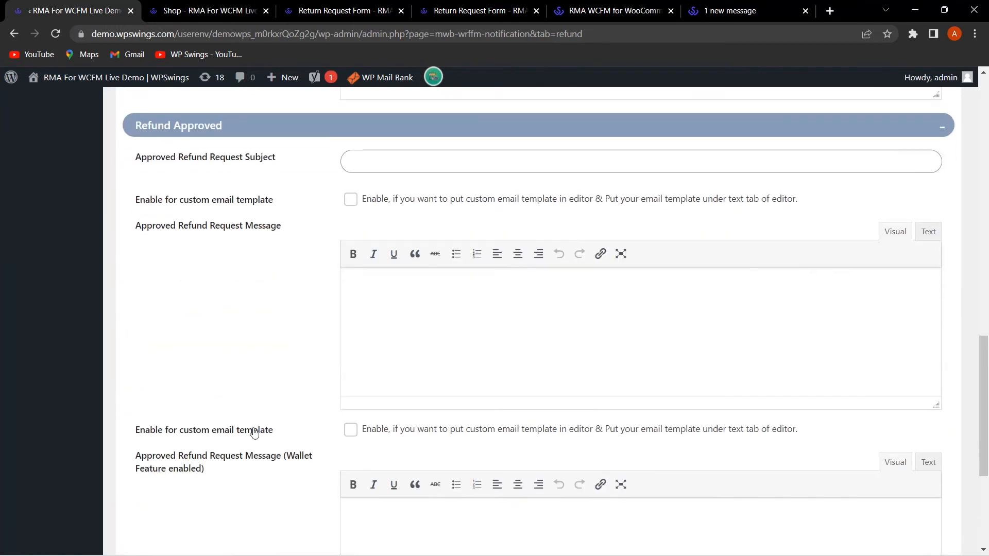
pyautogui.scroll(-2, 256, 463)
pyautogui.click(254, 426)
pyautogui.scroll(6, 366, 463)
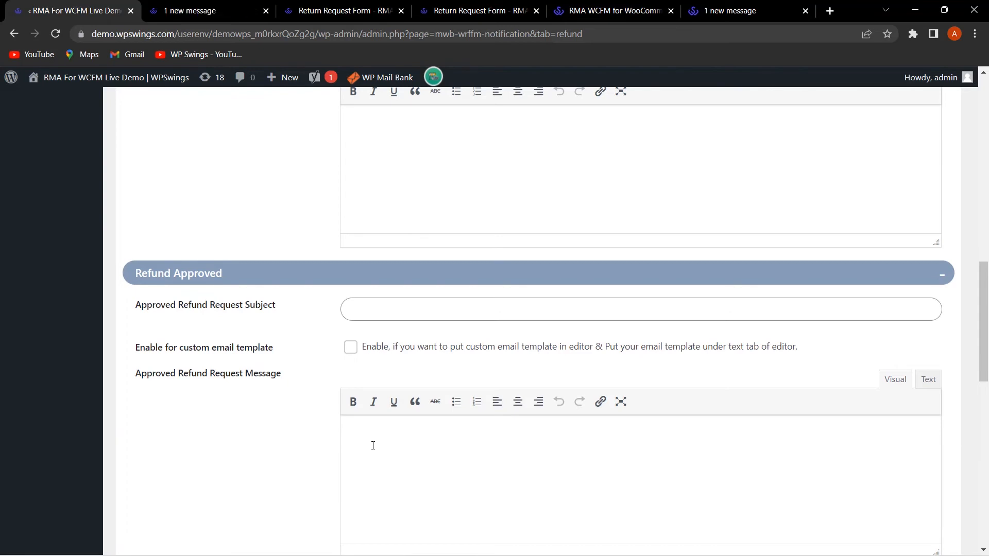
pyautogui.scroll(-2, 444, 426)
pyautogui.scroll(8, 445, 426)
pyautogui.scroll(7, 445, 426)
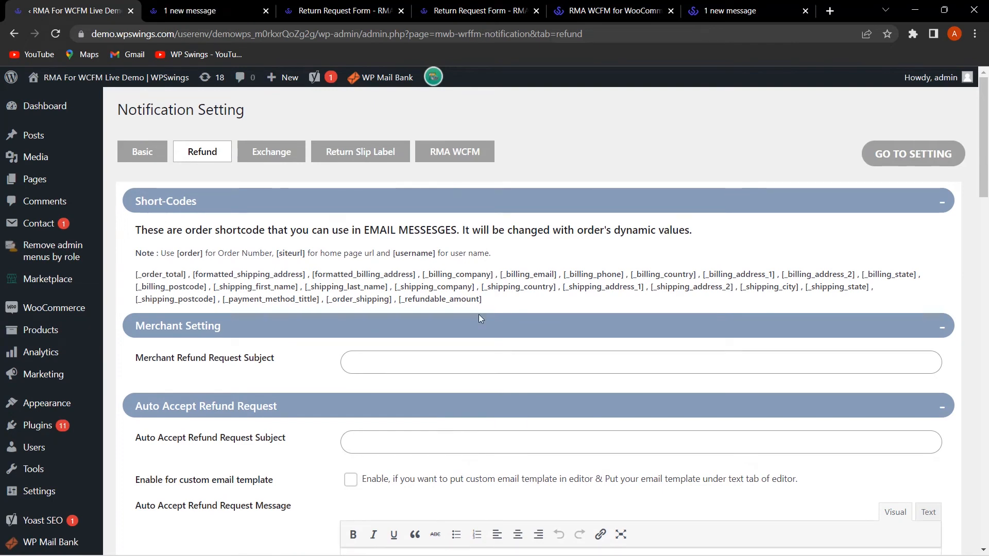
# - Look over the exchange and return slip label notification settings, and save the RMA WCFM vendor permissions with all four options enabled
pyautogui.click(280, 156)
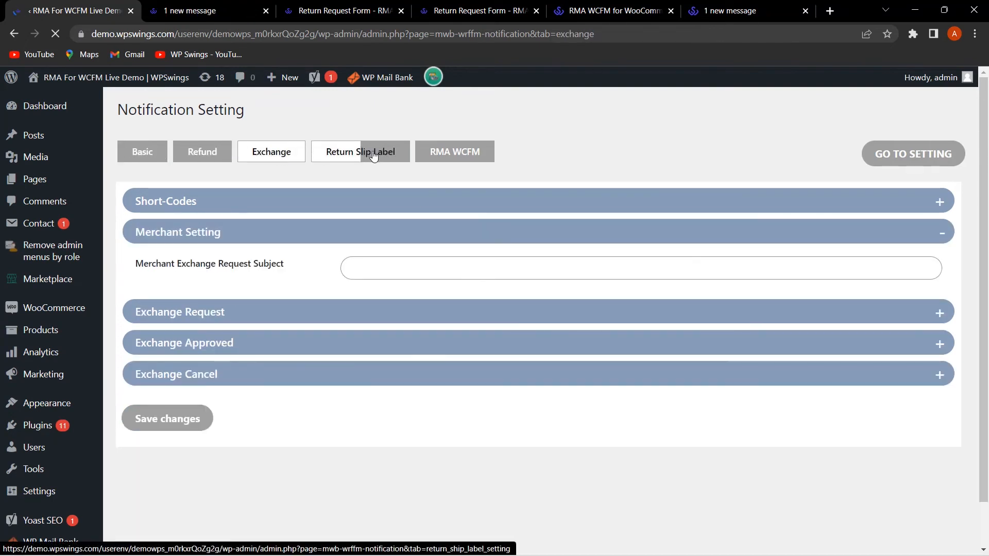
pyautogui.click(386, 153)
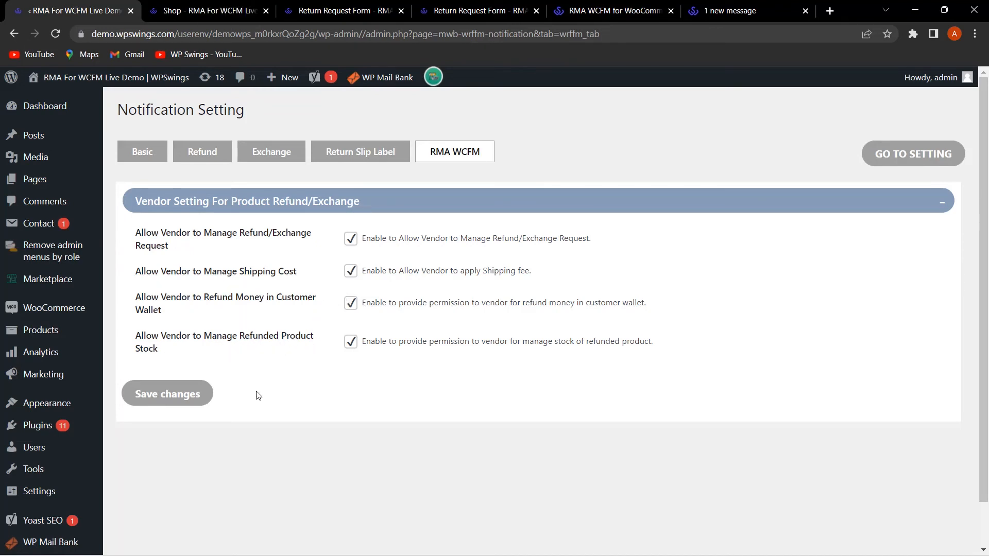
pyautogui.click(193, 394)
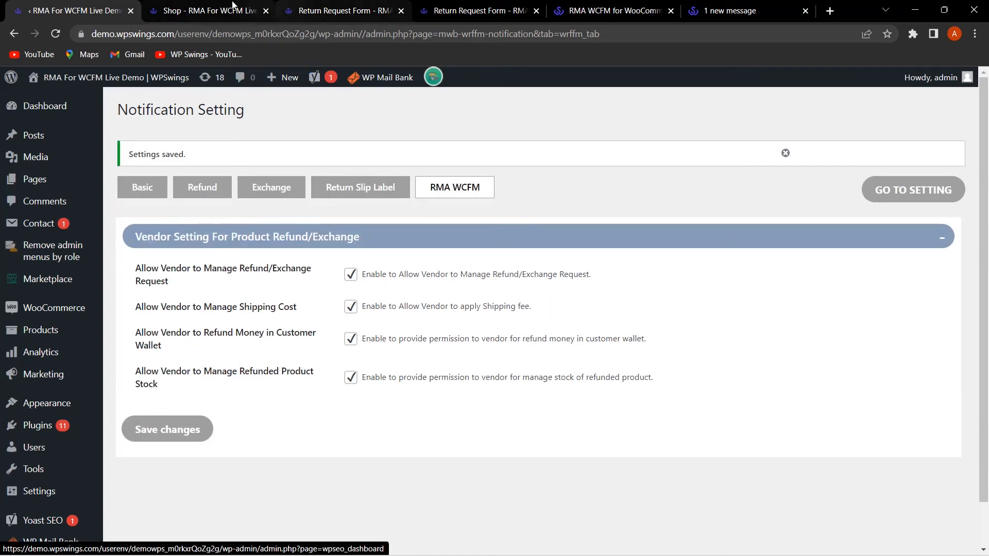
# - Submit a refund request for one Beanie with "Damaged" as subject and reason, refunded in the customer wallet
pyautogui.click(215, 8)
pyautogui.click(337, 10)
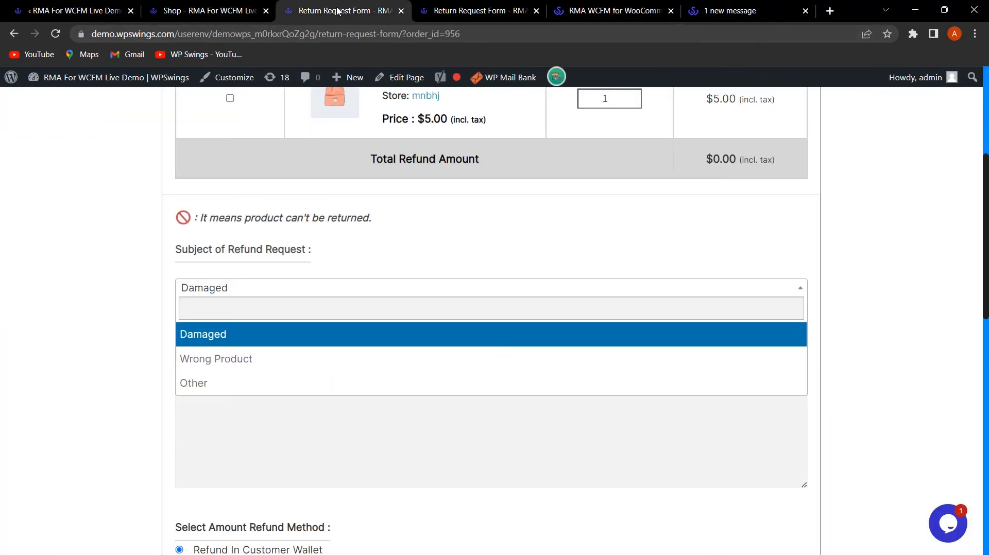
pyautogui.click(443, 334)
pyautogui.scroll(-6, 351, 340)
pyautogui.scroll(-2, 309, 345)
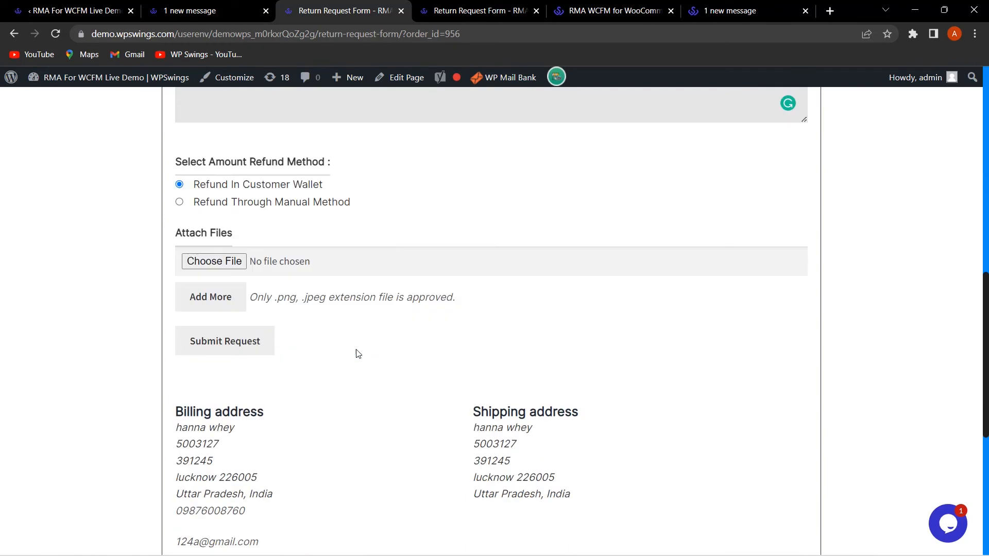
pyautogui.click(240, 330)
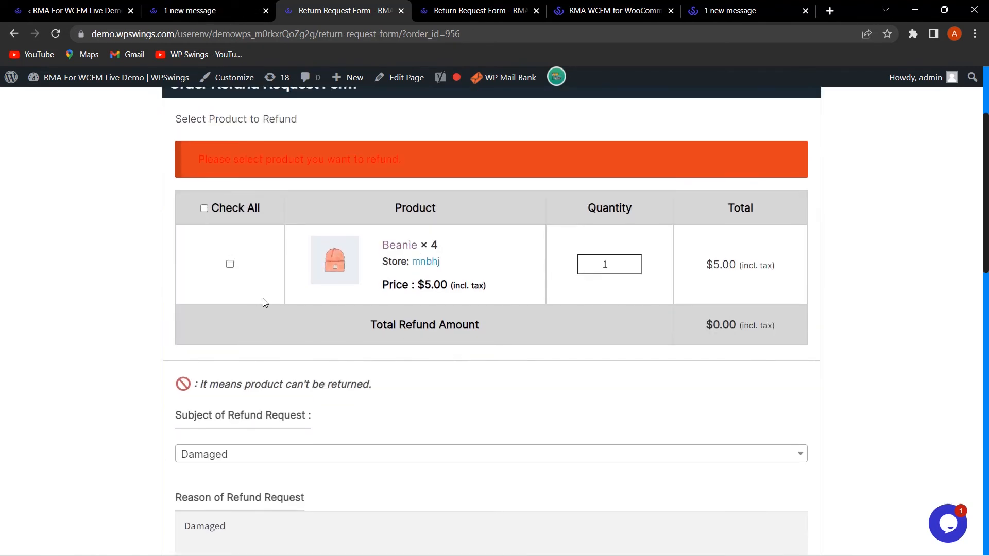
pyautogui.click(230, 265)
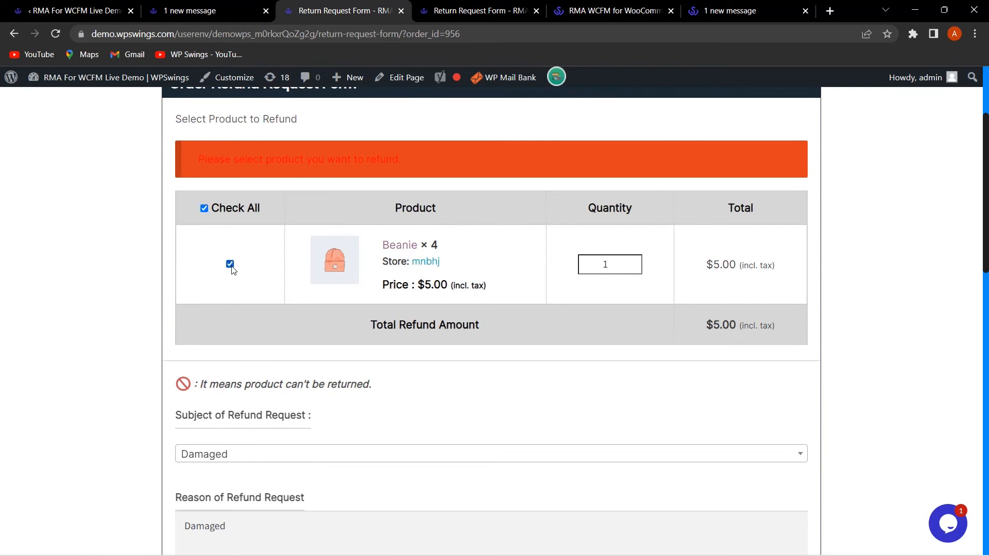
pyautogui.scroll(-9, 232, 270)
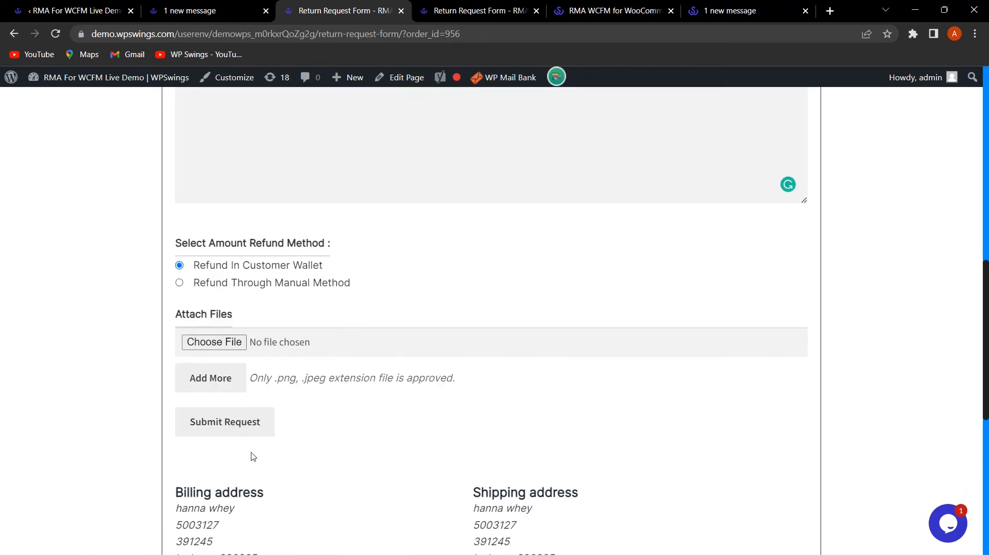
pyautogui.click(233, 421)
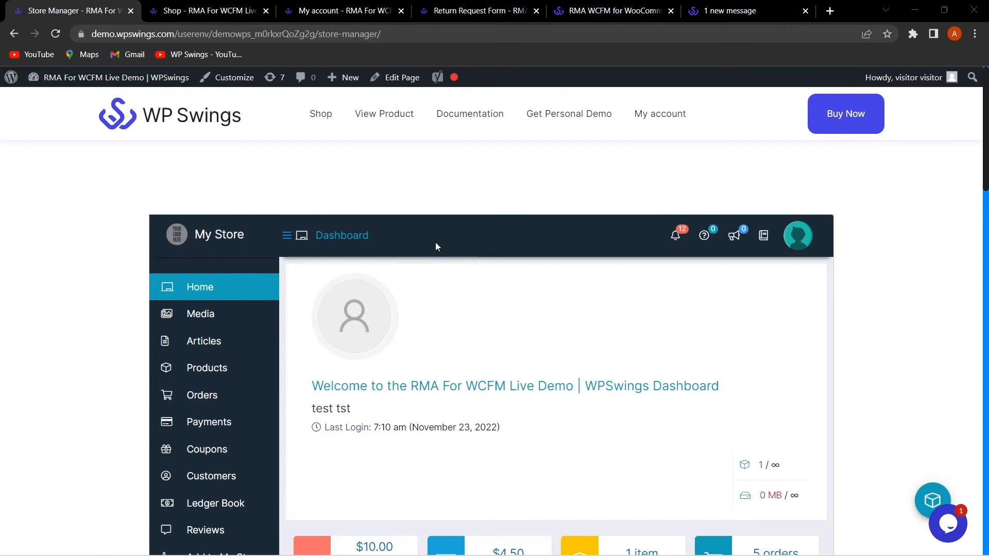
# - Open the vendor's list of refund and exchange requests in the store manager
pyautogui.scroll(-5, 347, 186)
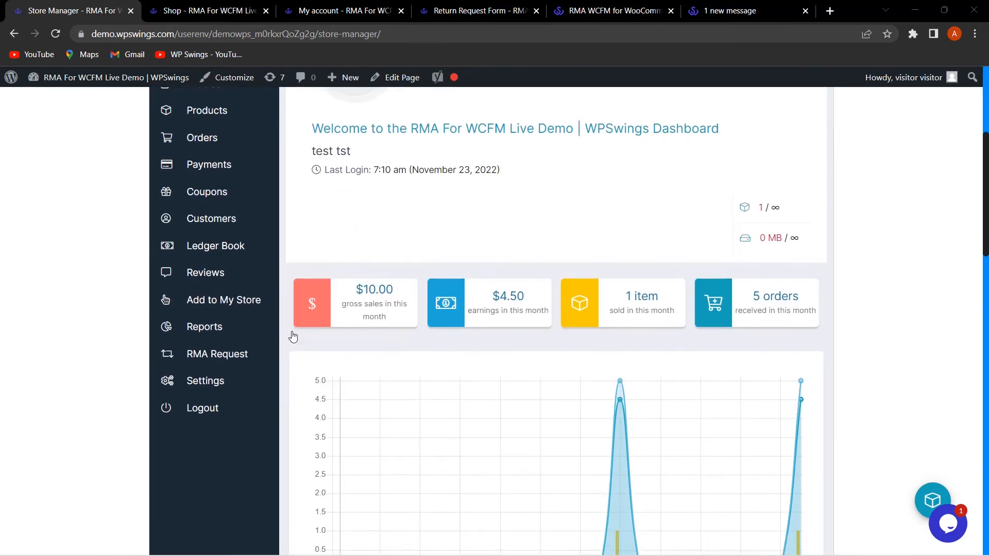
pyautogui.click(249, 356)
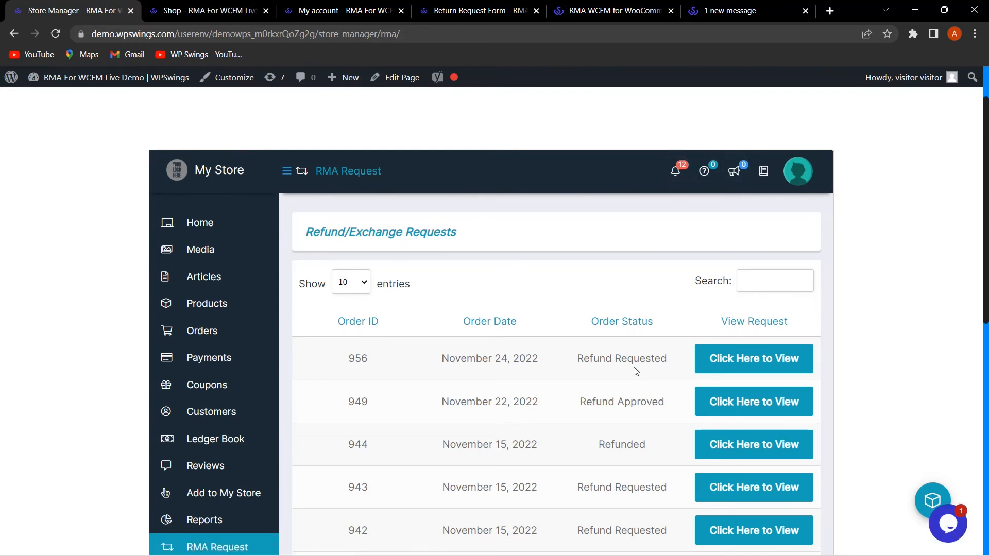
# - Open the newest refund request, dated November 24, 2022, and accept it for the damaged Beanie
pyautogui.click(739, 363)
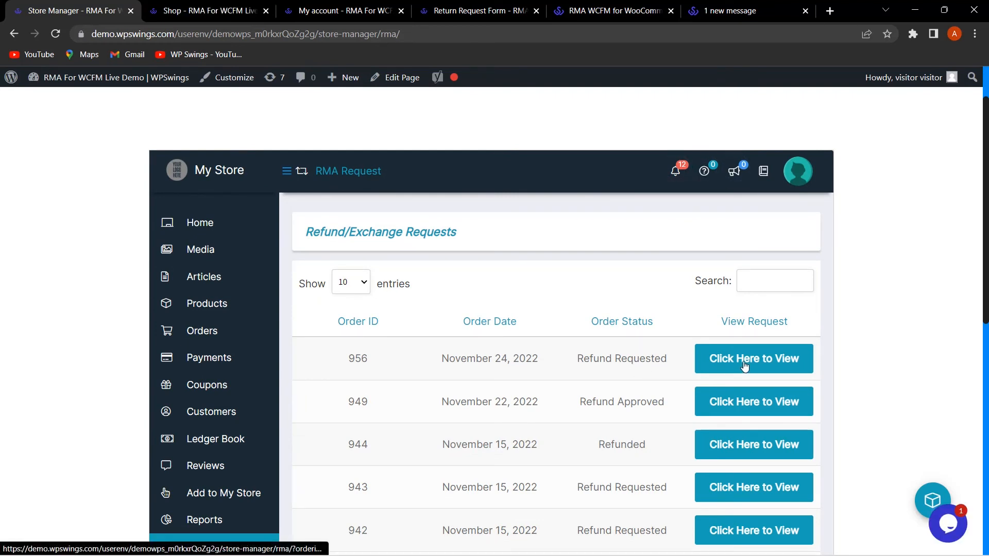
pyautogui.click(351, 342)
pyautogui.scroll(-6, 442, 386)
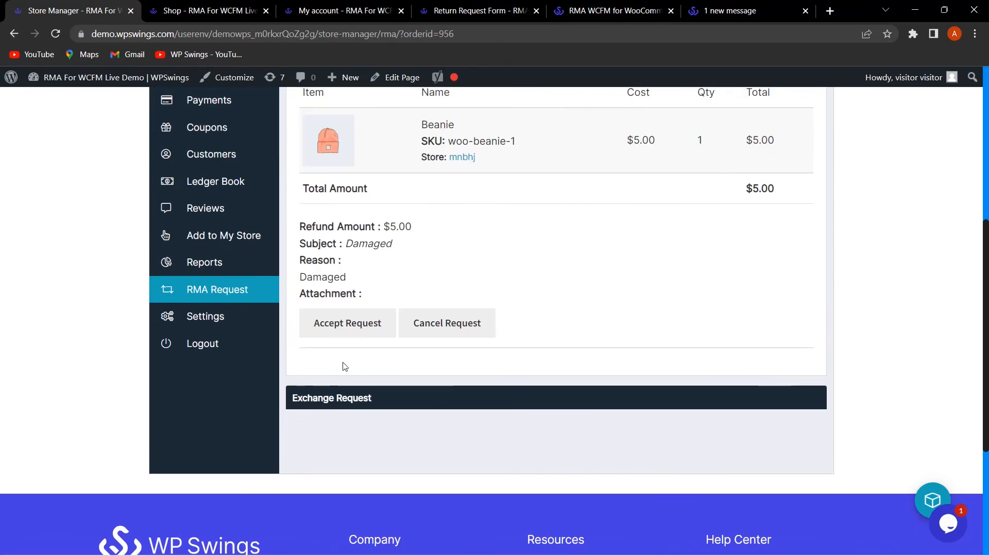
pyautogui.scroll(1, 386, 341)
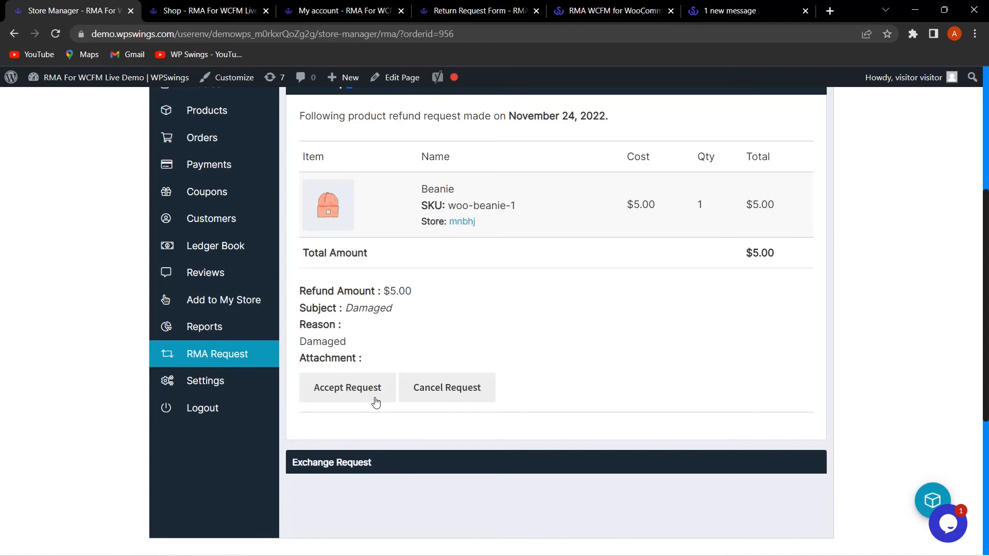
pyautogui.click(361, 389)
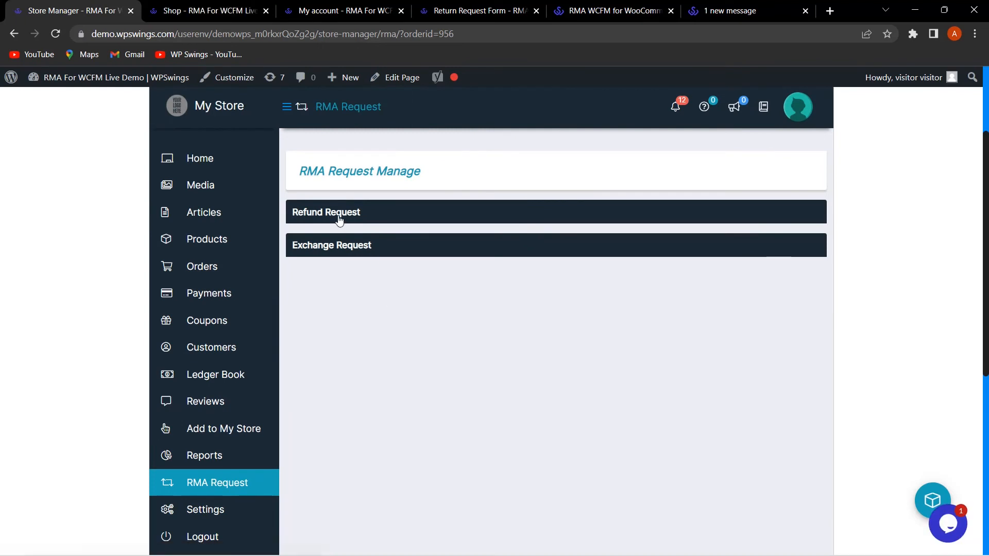
# - Issue the $5.00 refund for the approved Beanie request
pyautogui.click(338, 214)
pyautogui.scroll(-4, 388, 360)
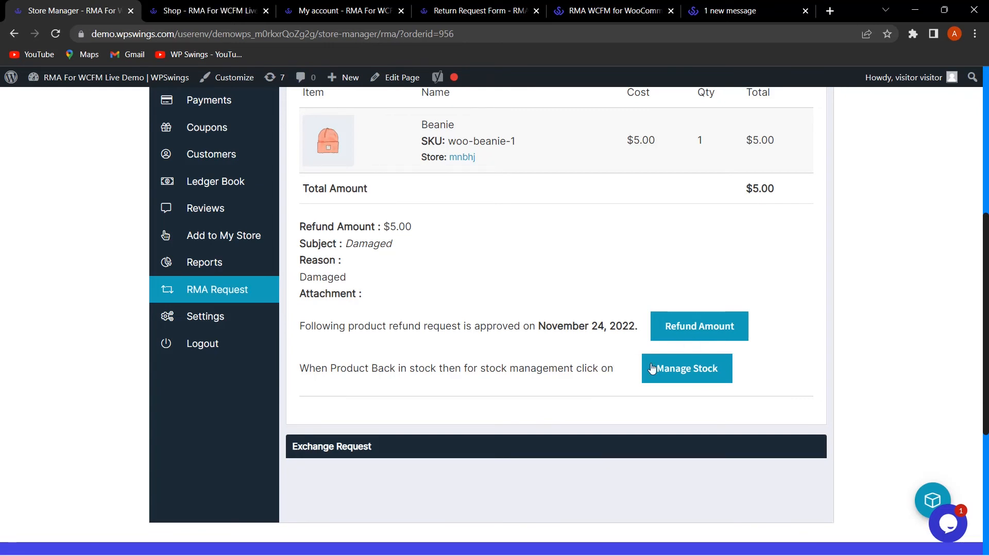
pyautogui.click(702, 331)
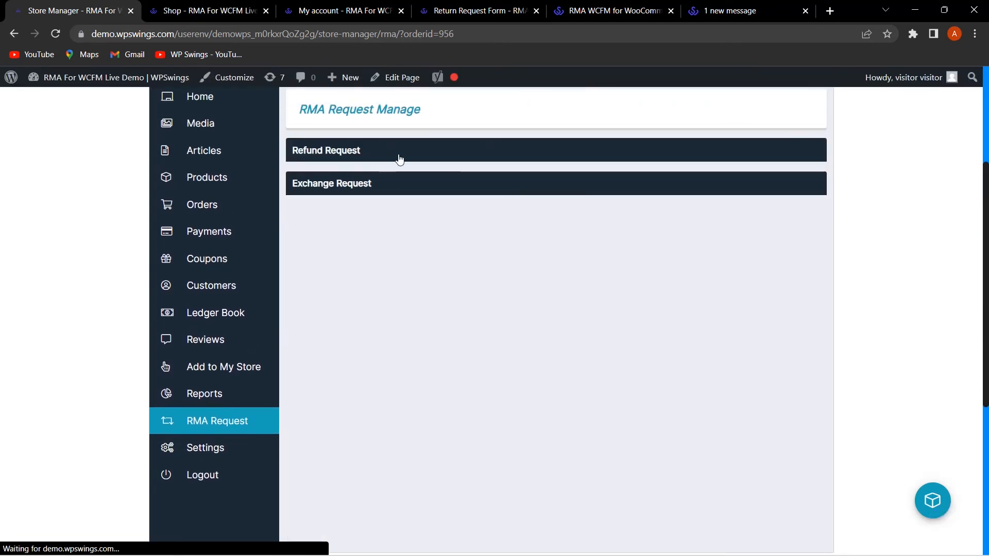
# - Try to put the refunded Beanie back in stock through the refund request's stock management
pyautogui.click(399, 156)
pyautogui.scroll(-1, 573, 306)
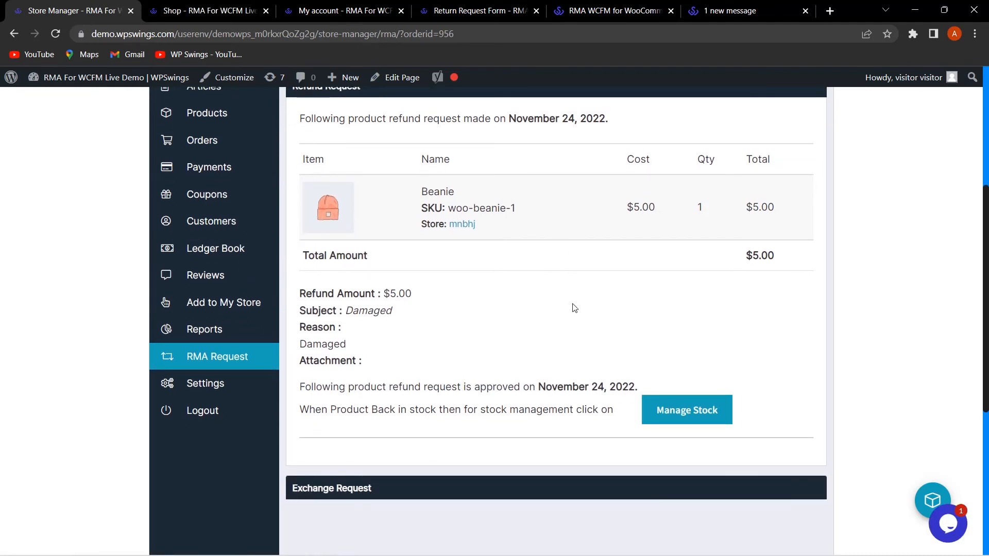
pyautogui.click(703, 420)
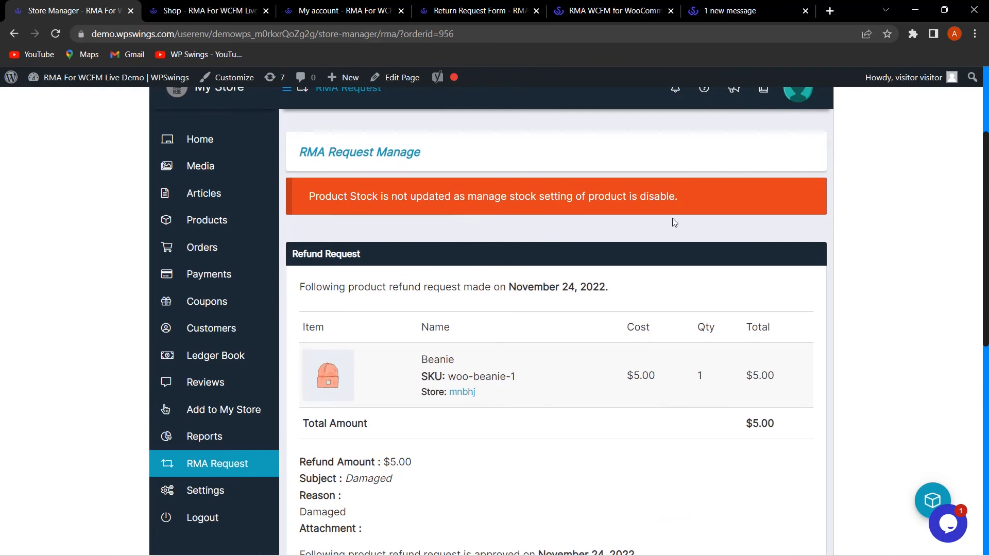
pyautogui.scroll(-1, 497, 397)
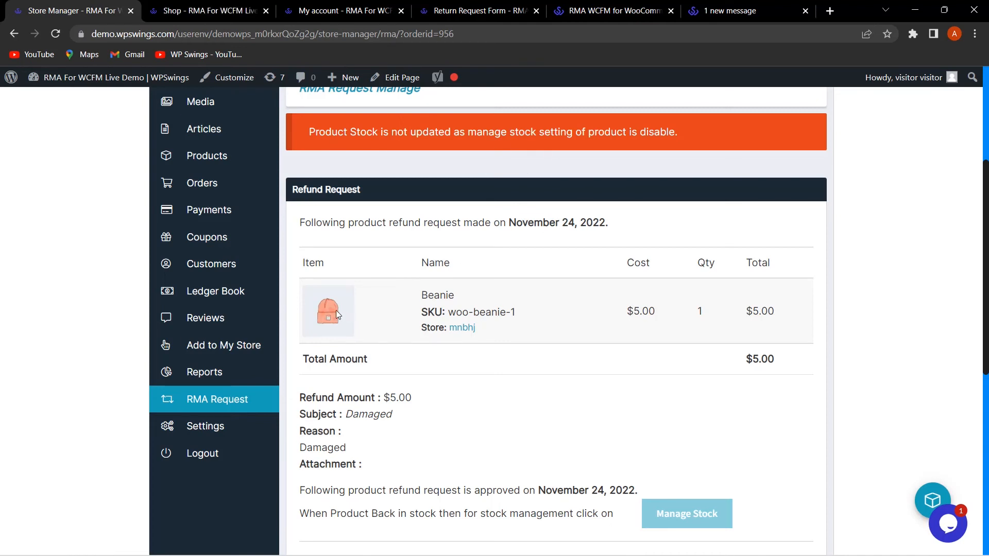
pyautogui.scroll(-3, 595, 386)
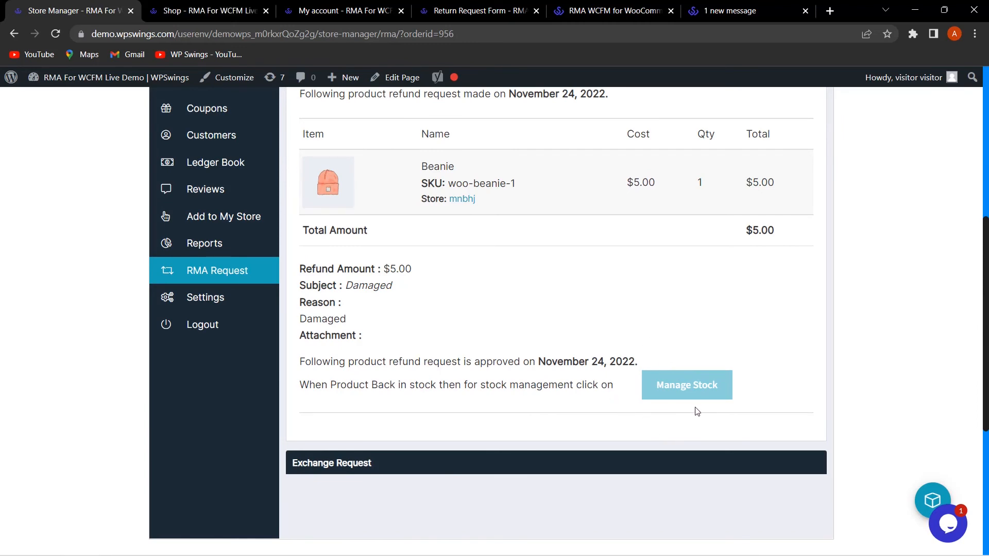
pyautogui.click(721, 388)
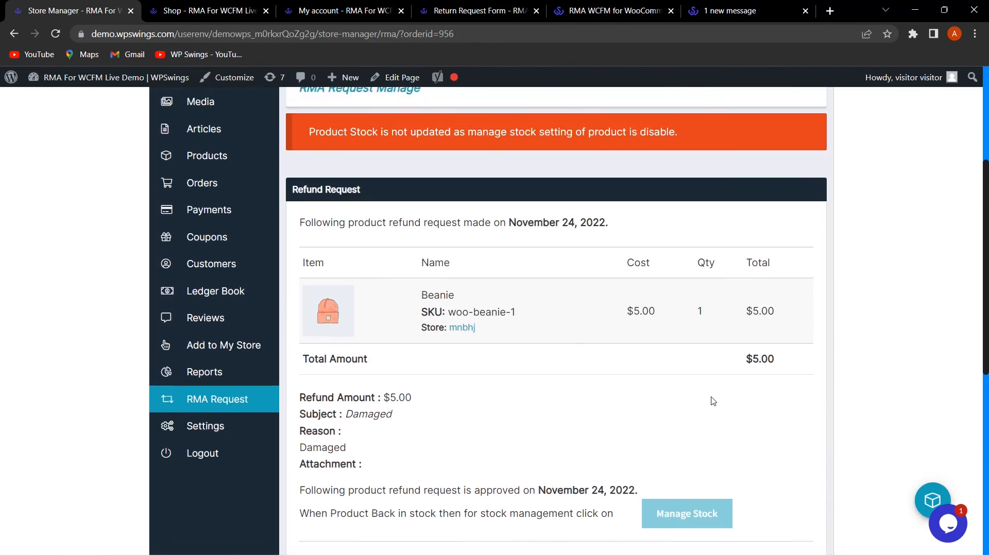
pyautogui.scroll(3, 707, 404)
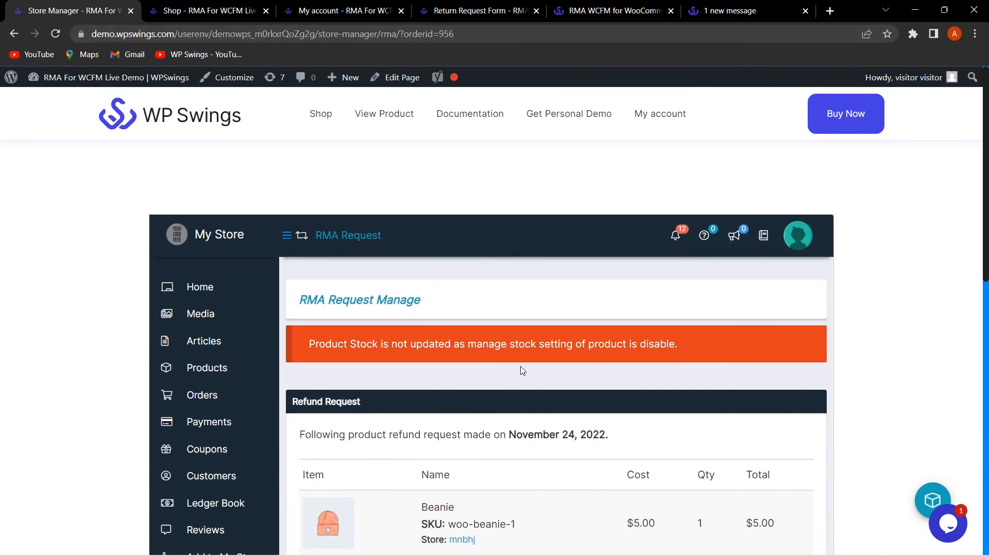
pyautogui.moveTo(822, 545)
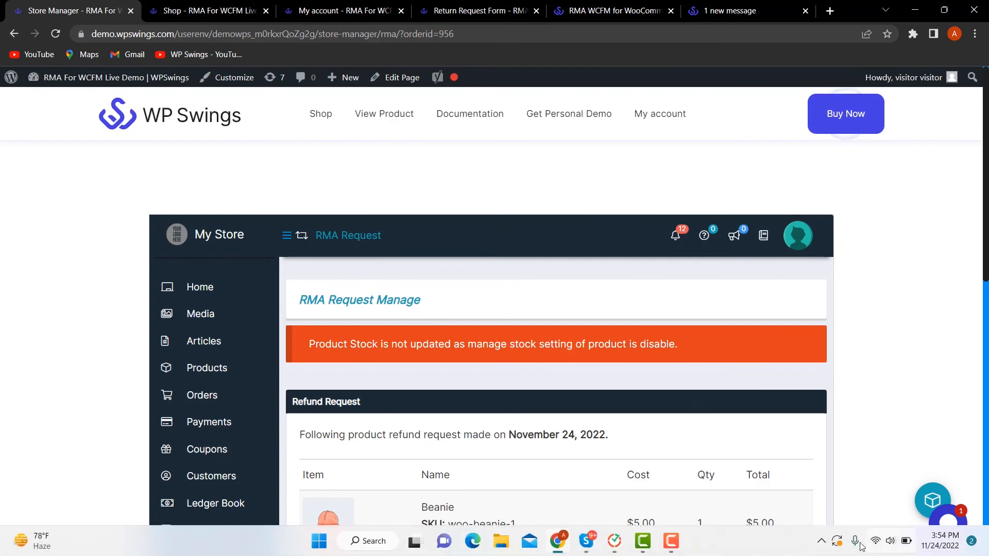
pyautogui.click(671, 541)
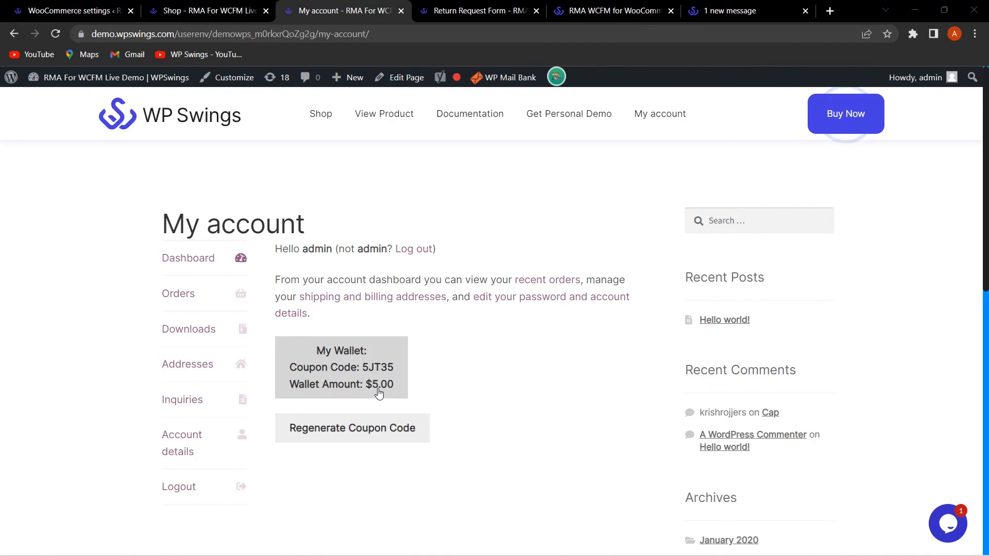
# - Examine the status and wallet refund details of the newest order in the customer account, and return to the account dashboard
pyautogui.click(197, 303)
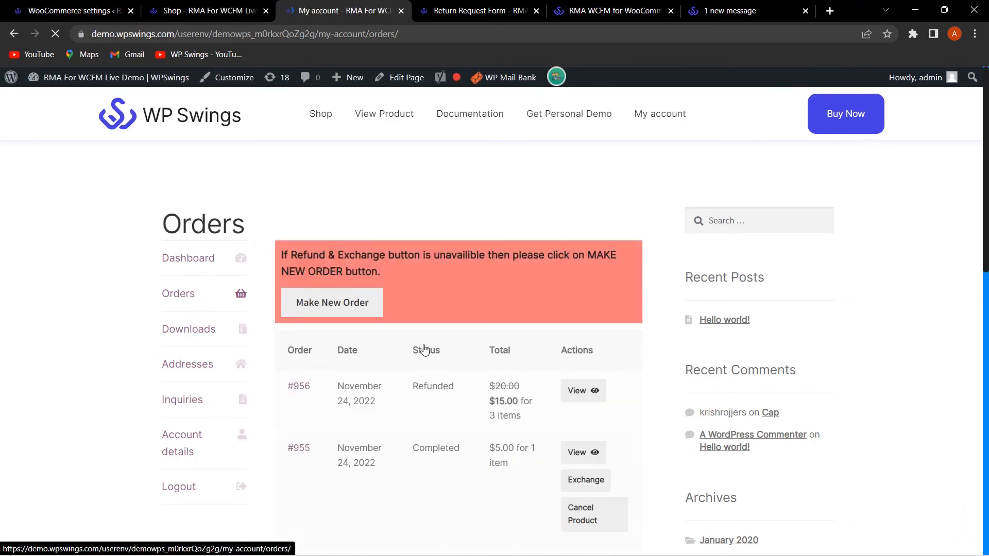
pyautogui.scroll(-2, 412, 334)
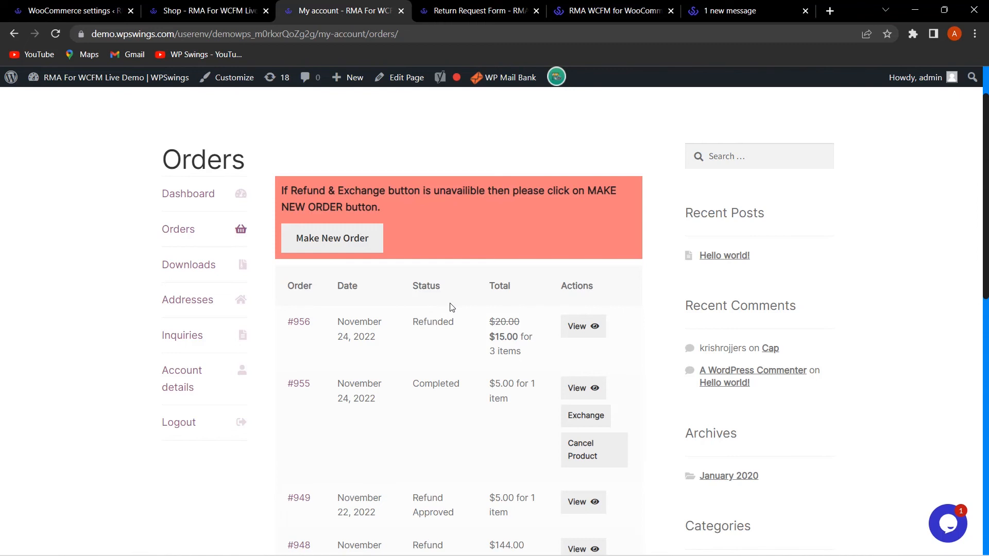
pyautogui.click(592, 332)
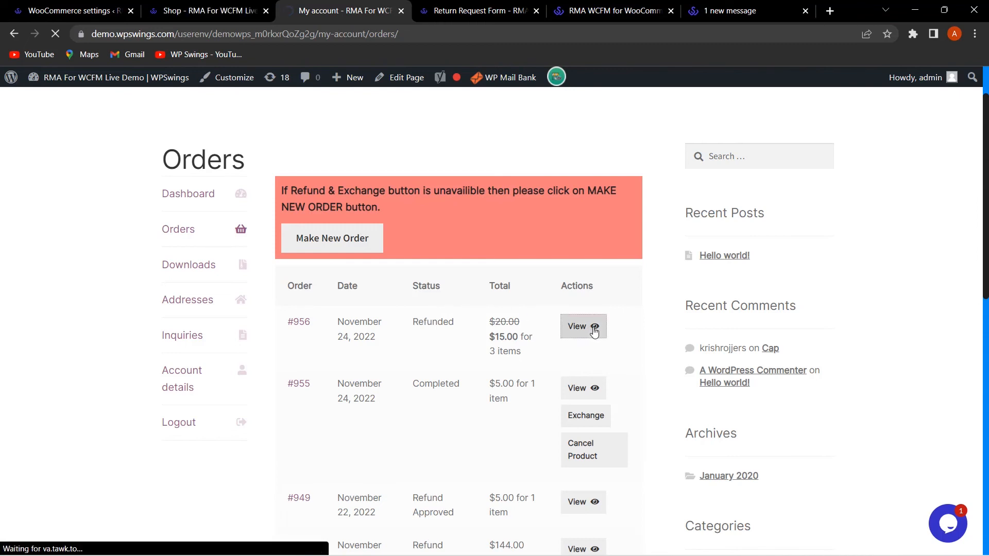
pyautogui.scroll(-5, 507, 342)
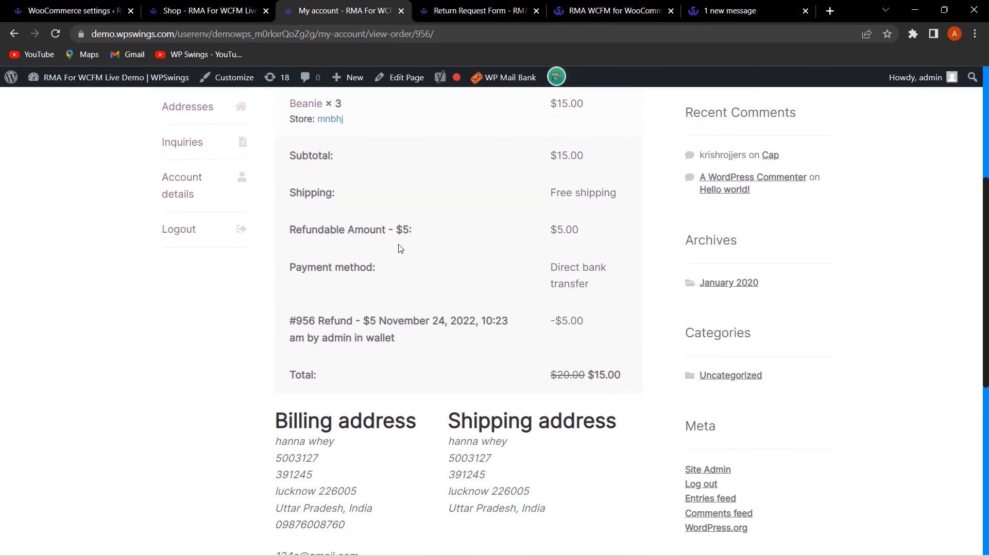
pyautogui.scroll(1, 517, 252)
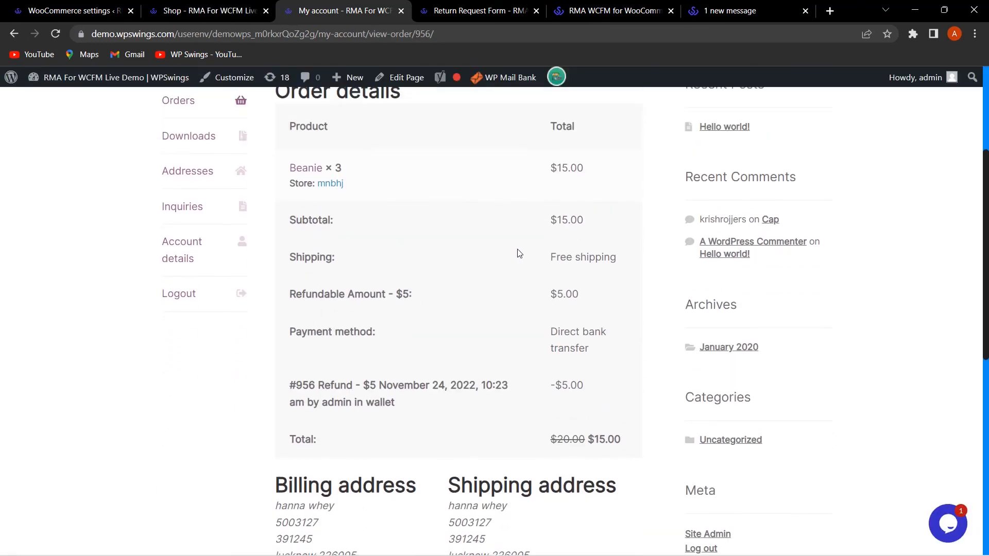
pyautogui.scroll(-2, 587, 291)
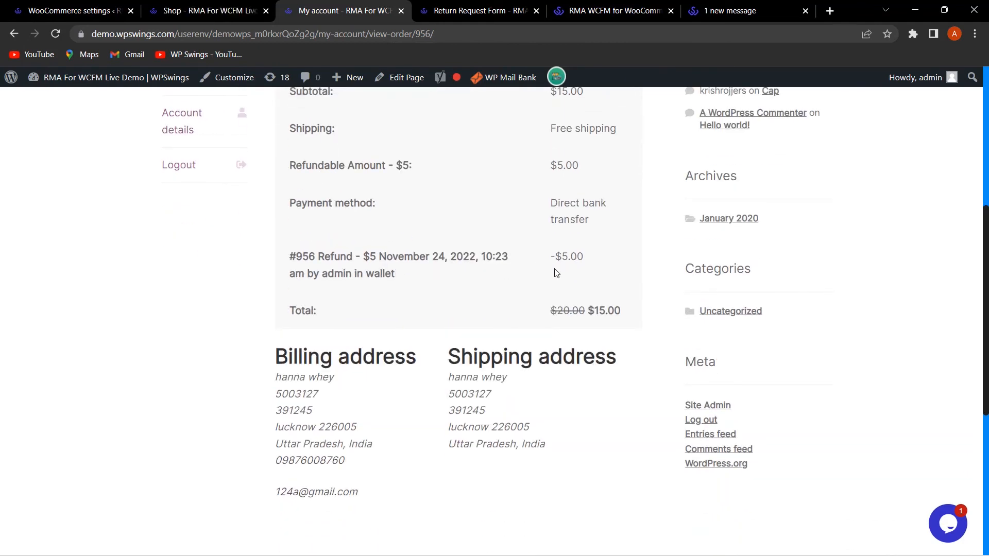
pyautogui.scroll(5, 557, 272)
pyautogui.click(208, 200)
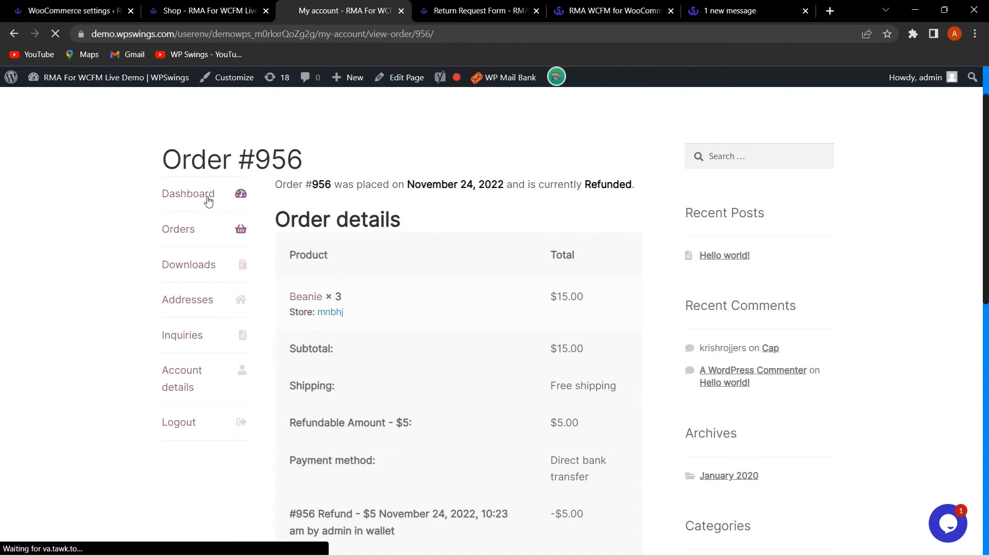